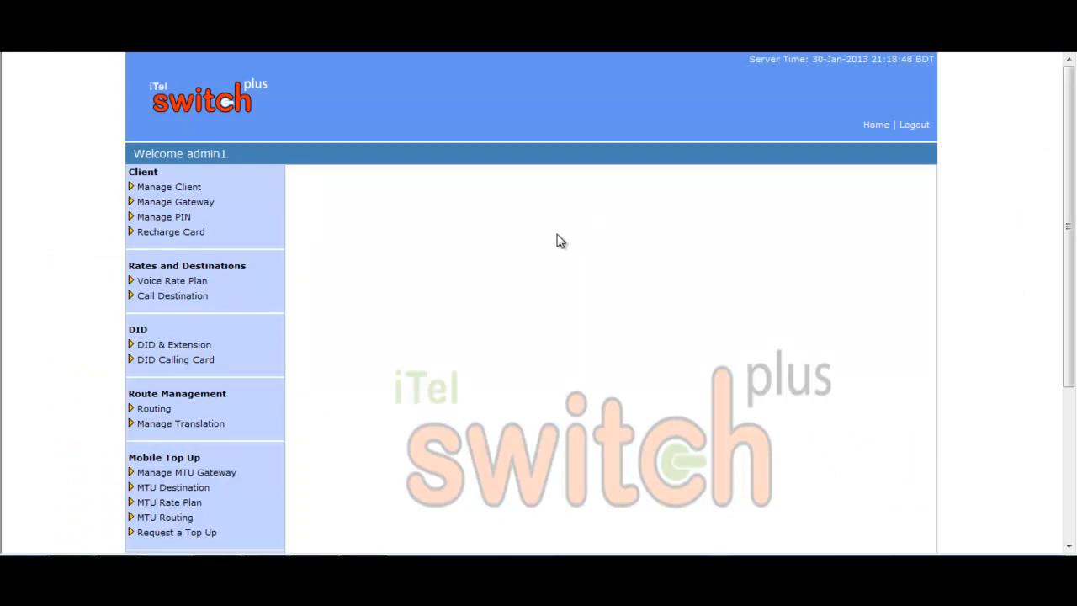
Open the Add Client form and enter a new client ID, password and matching confirmation
{"action": "left_click", "coordinate": [153, 186]}
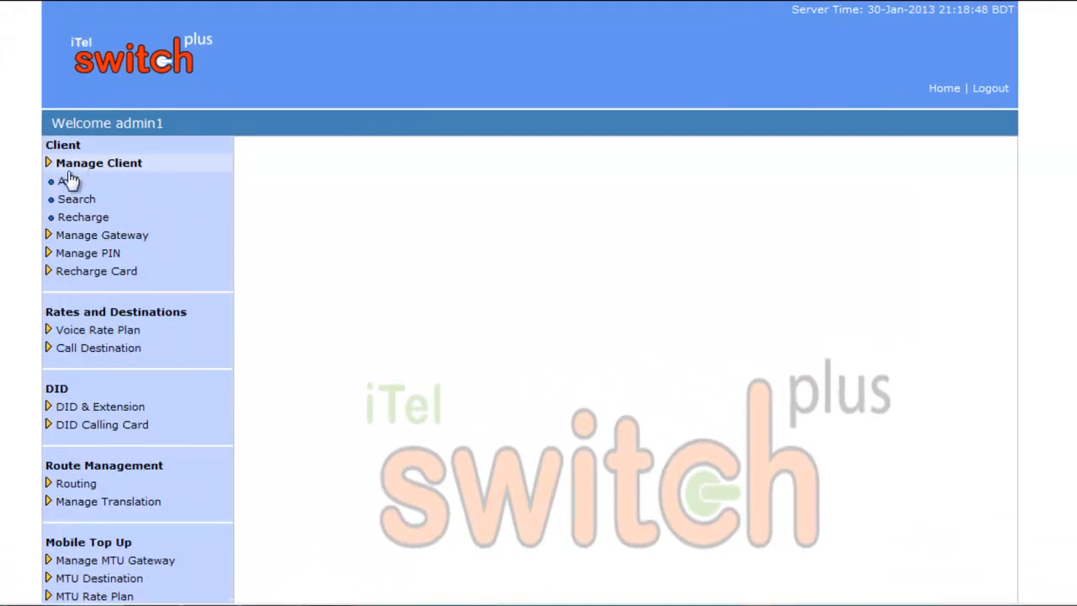
{"action": "left_click", "coordinate": [67, 185]}
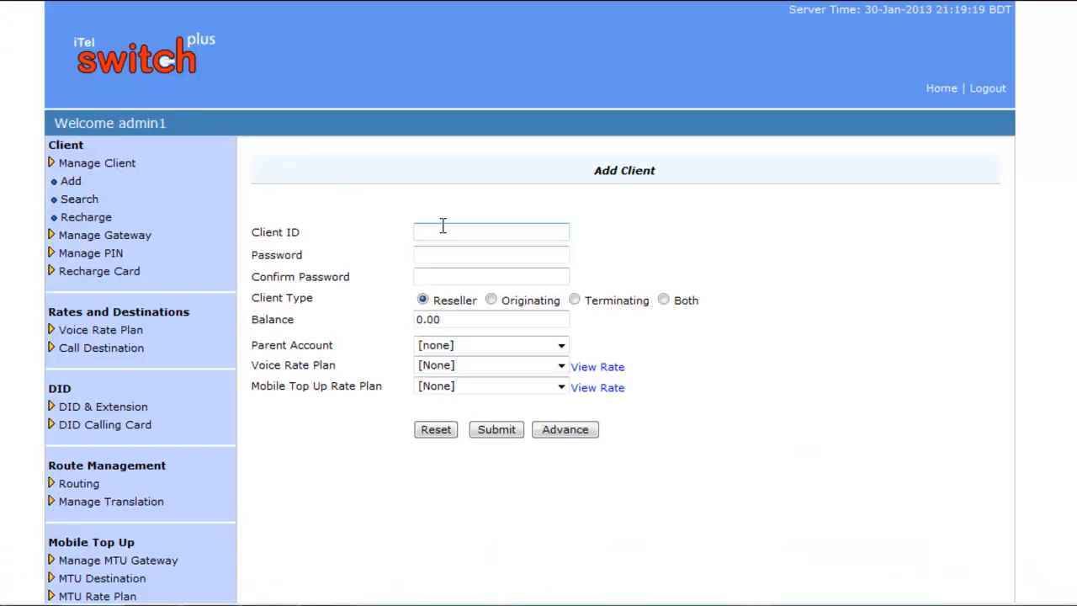
{"action": "left_click", "coordinate": [442, 226]}
{"action": "type", "text": "alamin"}
{"action": "left_click", "coordinate": [430, 254]}
{"action": "type", "text": "123"}
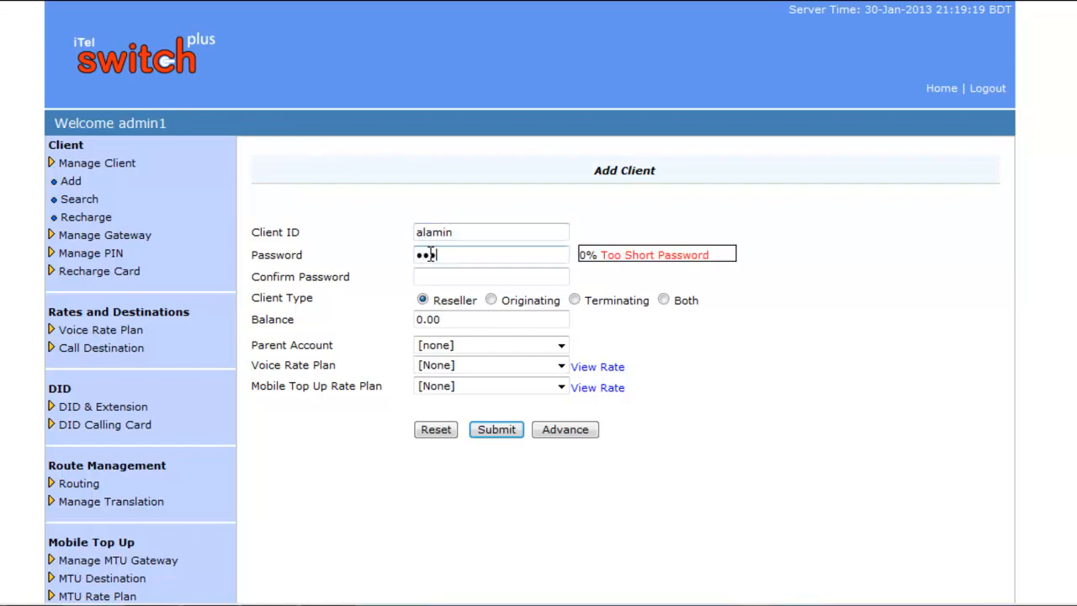
{"action": "left_click", "coordinate": [446, 276]}
{"action": "type", "text": "123"}
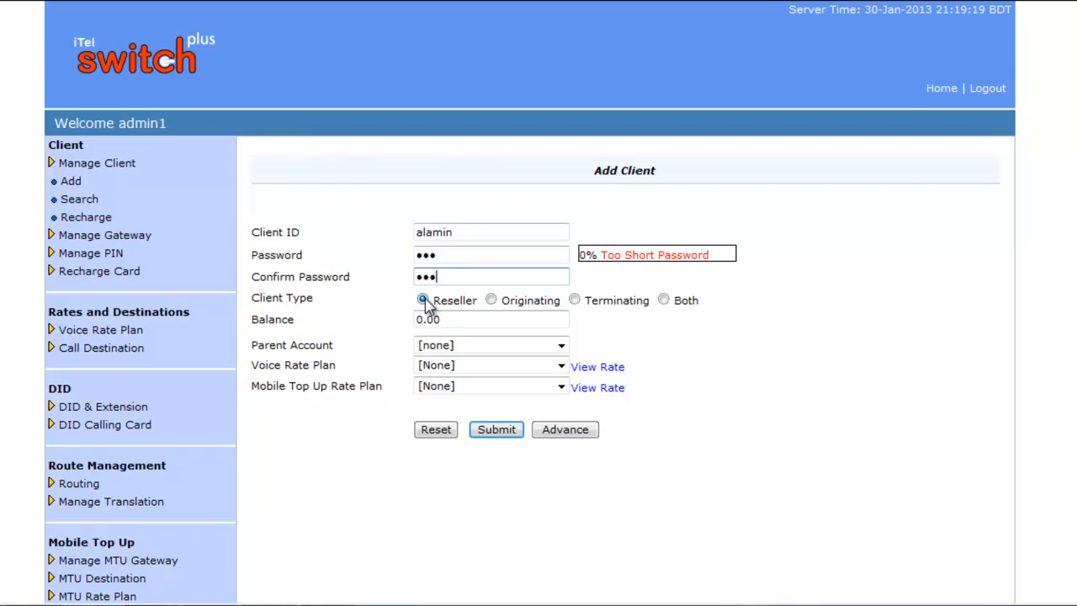
Replace the 0.00 balance with 100 and choose the 'jamal rate' voice rate plan
{"action": "left_click", "coordinate": [454, 316]}
{"action": "left_click_drag", "start_coordinate": [440, 317], "coordinate": [414, 313]}
{"action": "left_click", "coordinate": [452, 322]}
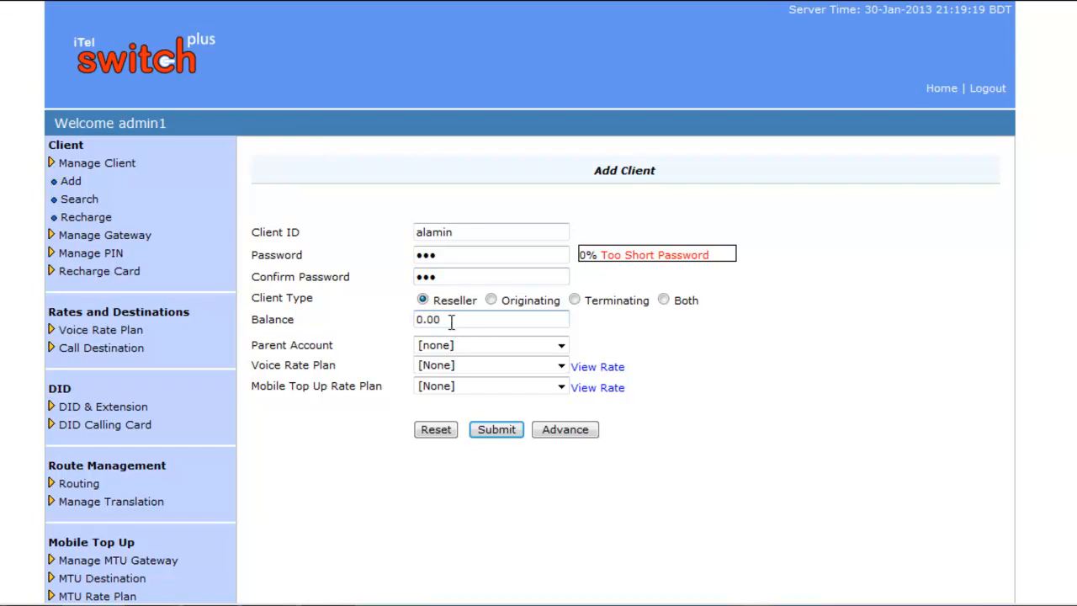
{"action": "key", "text": "BackSpace"}
{"action": "key", "text": "BackSpace"}
{"action": "key", "text": "BackSpace"}
{"action": "key", "text": "BackSpace"}
{"action": "type", "text": "100"}
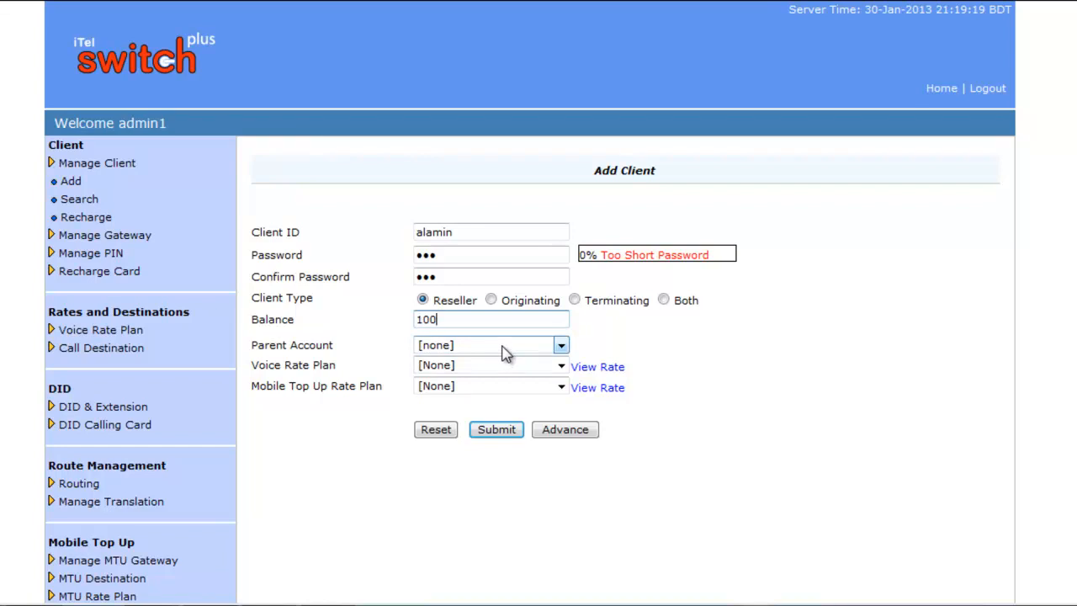
{"action": "left_click", "coordinate": [561, 365]}
{"action": "left_click", "coordinate": [471, 392]}
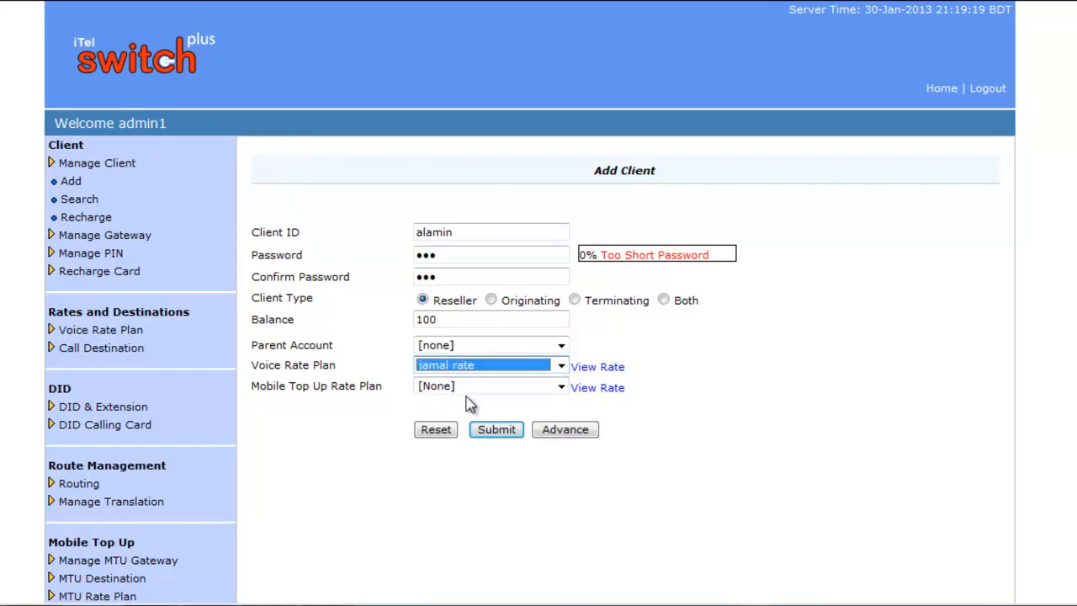
{"action": "left_click", "coordinate": [616, 368]}
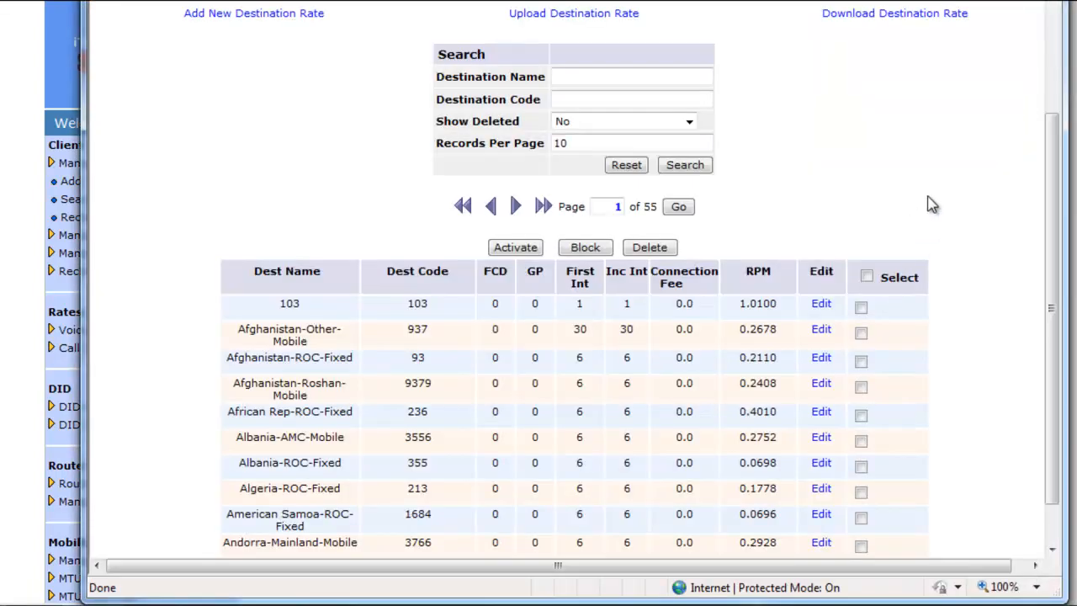
{"action": "scroll", "coordinate": [933, 205], "scroll_direction": "up", "scroll_amount": 2}
{"action": "scroll", "coordinate": [932, 204], "scroll_direction": "down", "scroll_amount": 3}
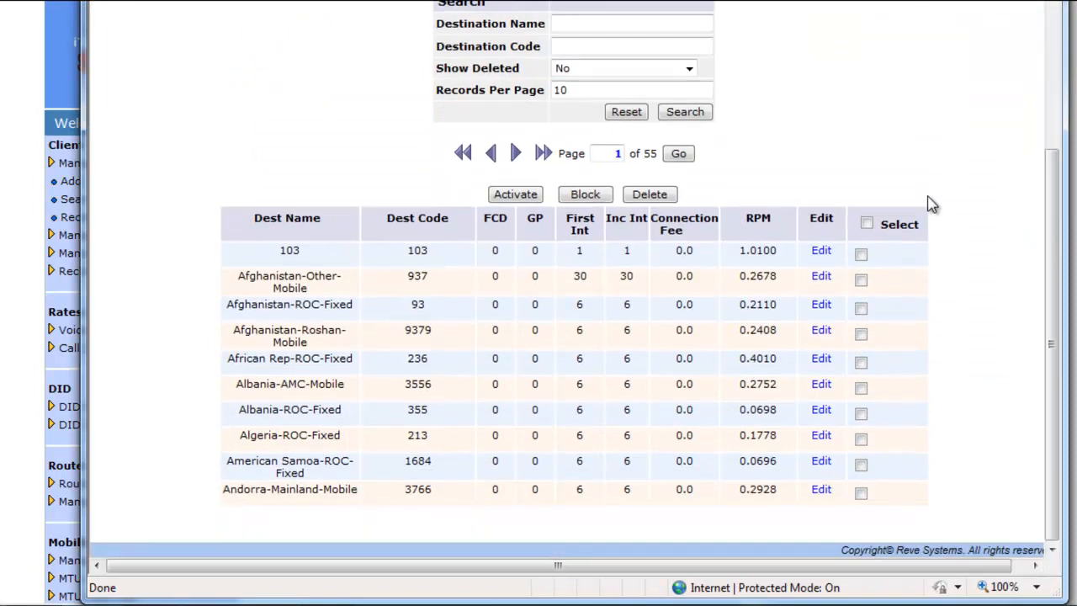
{"action": "scroll", "coordinate": [932, 204], "scroll_direction": "up", "scroll_amount": 4}
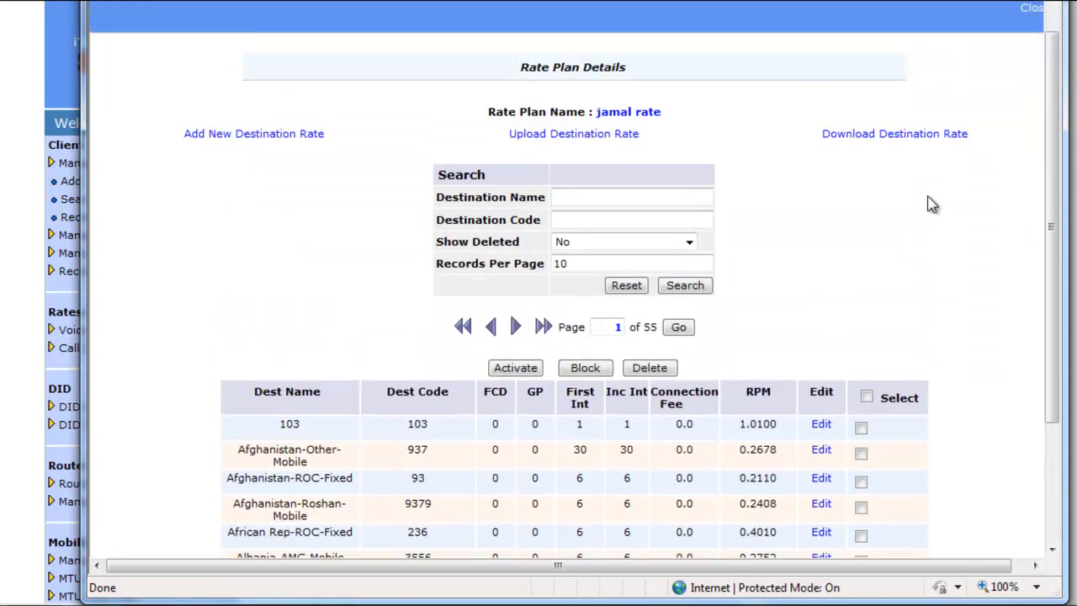
{"action": "left_click", "coordinate": [1031, 8]}
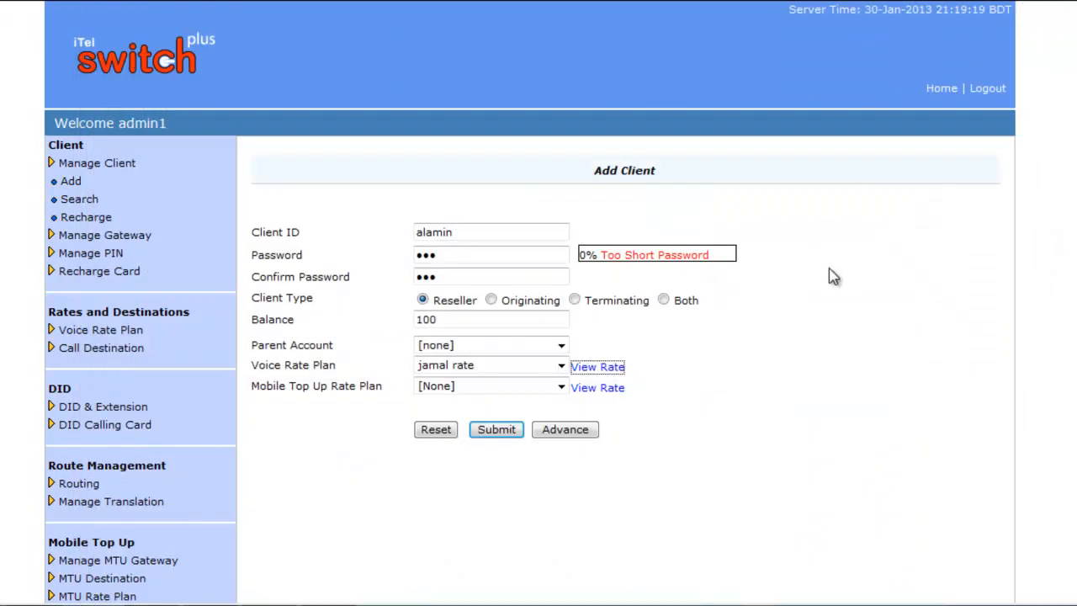
Select 'MTU new rate' as the mobile top-up plan and submit the new client
{"action": "left_click", "coordinate": [561, 389]}
{"action": "left_click", "coordinate": [486, 411]}
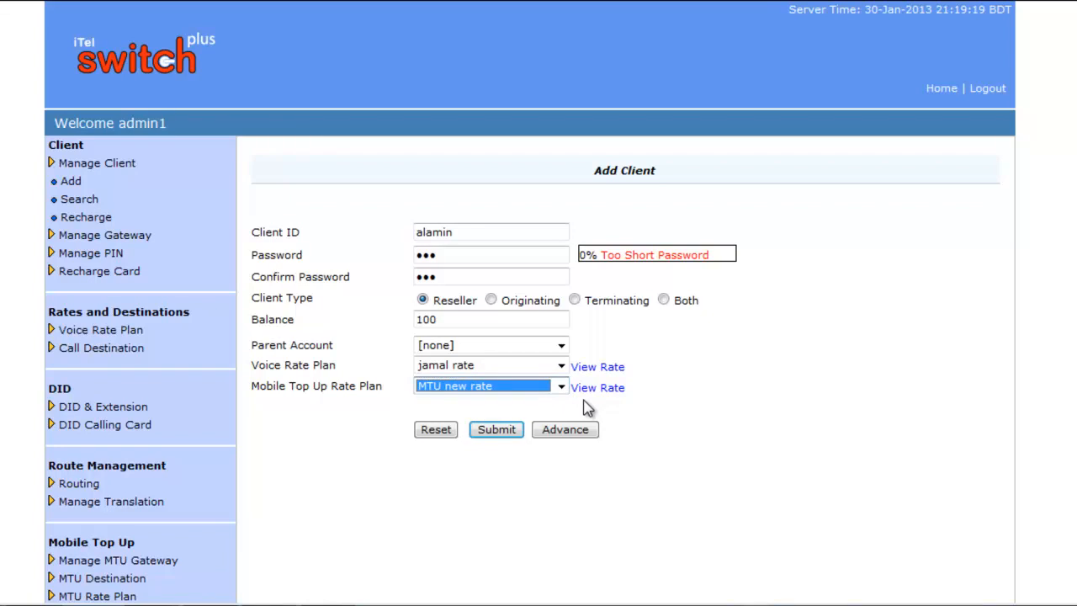
{"action": "left_click", "coordinate": [498, 430]}
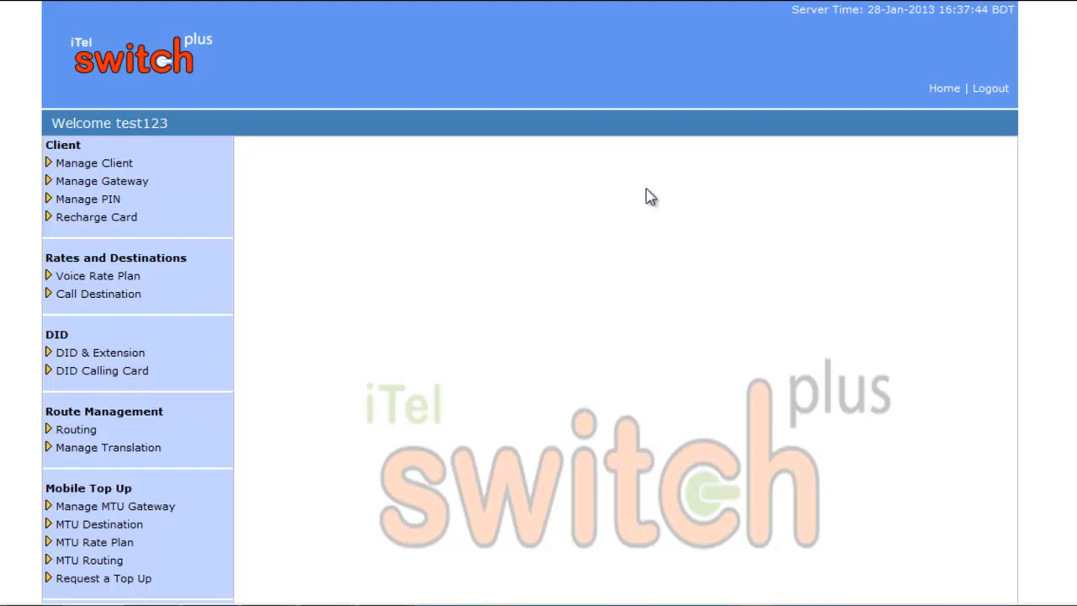
Open a new Add Client form and enter the client ID, password and confirmation
{"action": "left_click", "coordinate": [130, 166]}
{"action": "left_click", "coordinate": [67, 182]}
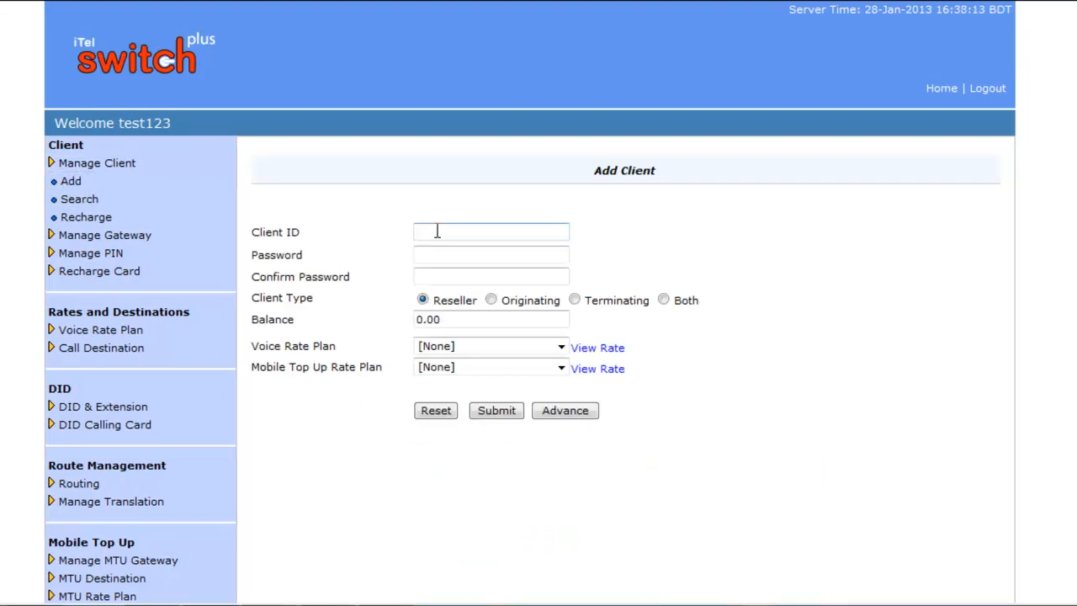
{"action": "left_click", "coordinate": [437, 232]}
{"action": "type", "text": "jamil"}
{"action": "left_click", "coordinate": [493, 255]}
{"action": "type", "text": "123"}
{"action": "left_click", "coordinate": [460, 277]}
{"action": "type", "text": "123"}
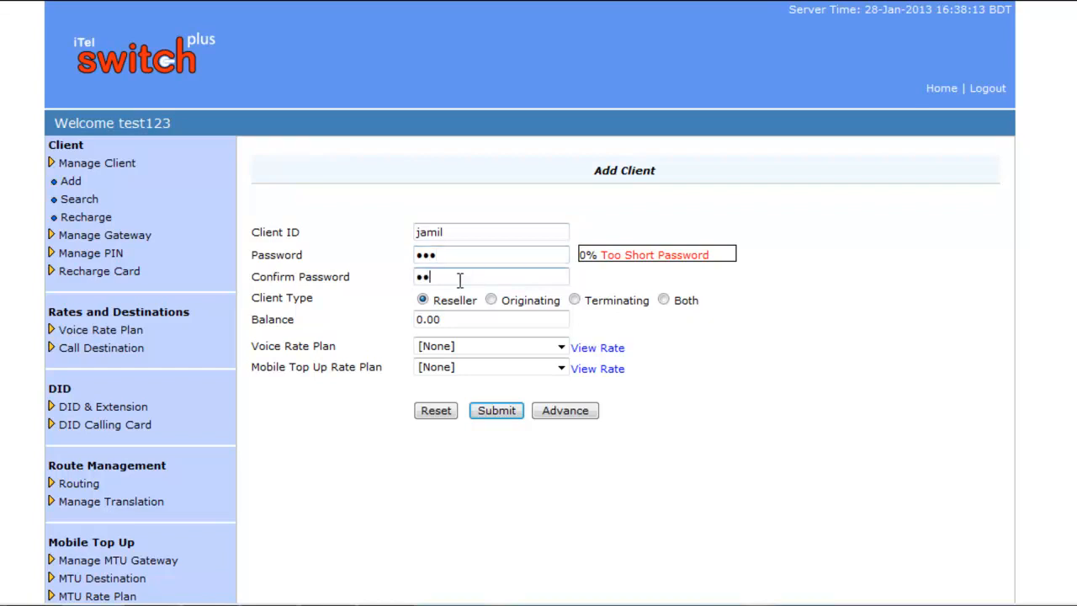
Make the client a Reseller with balance 100 and the 'Test rate Plan' voice plan
{"action": "left_click", "coordinate": [423, 300]}
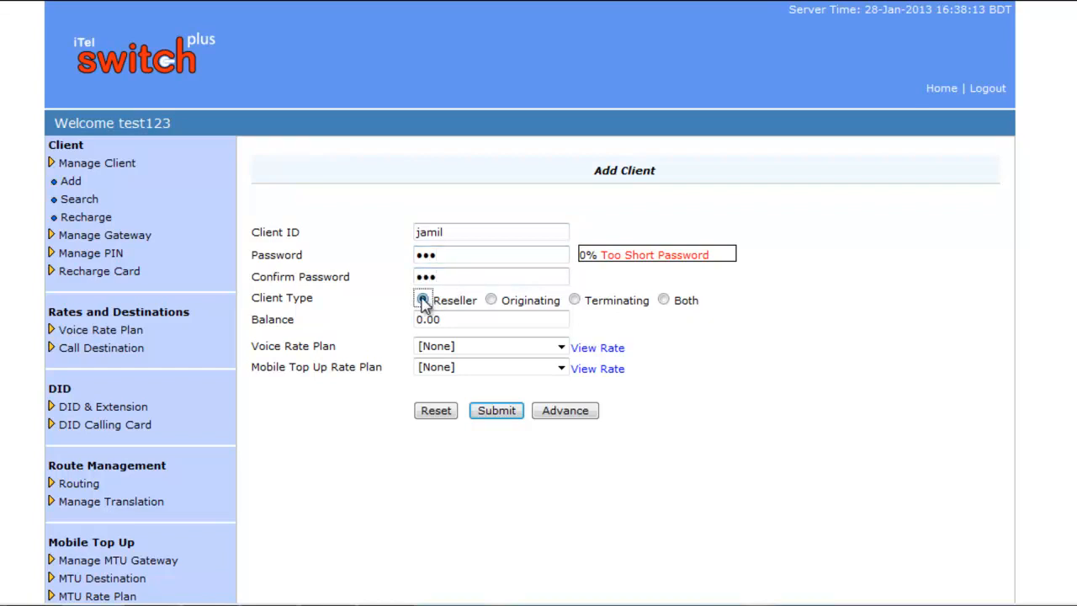
{"action": "key", "text": "Tab"}
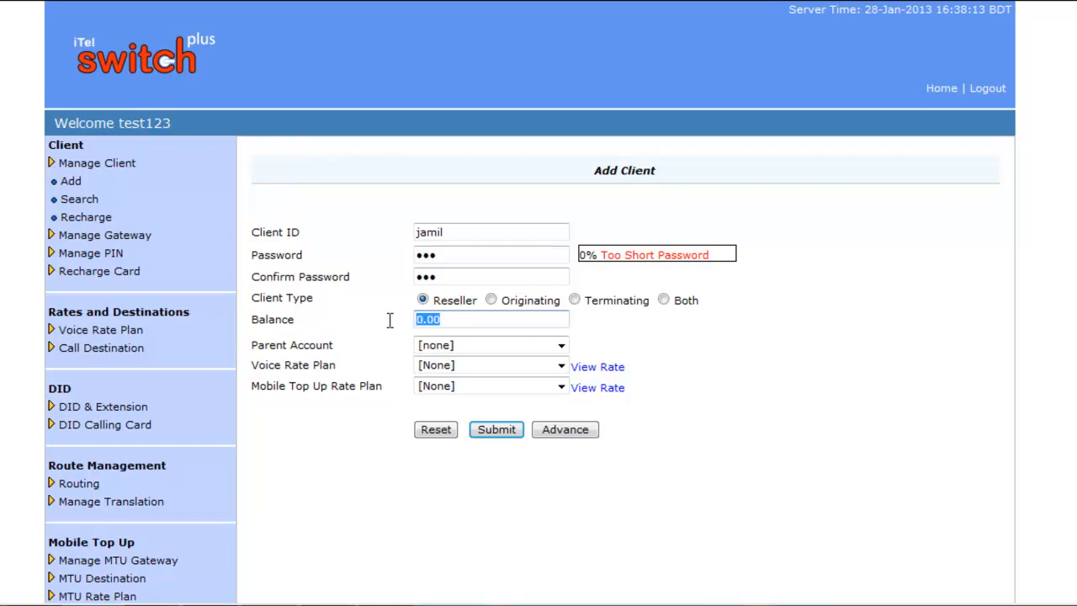
{"action": "type", "text": "100"}
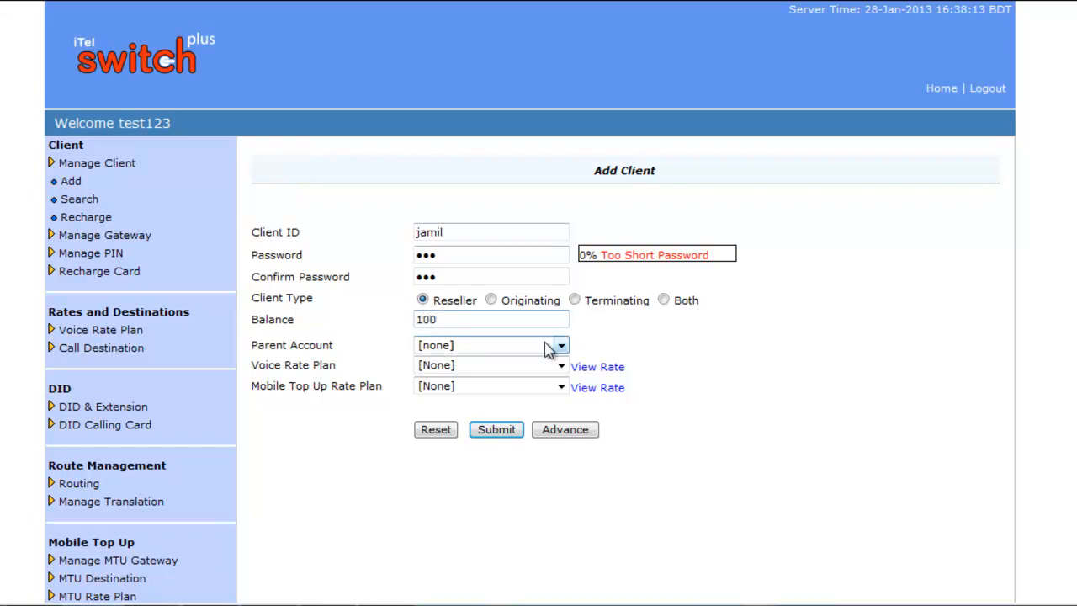
{"action": "left_click", "coordinate": [557, 367]}
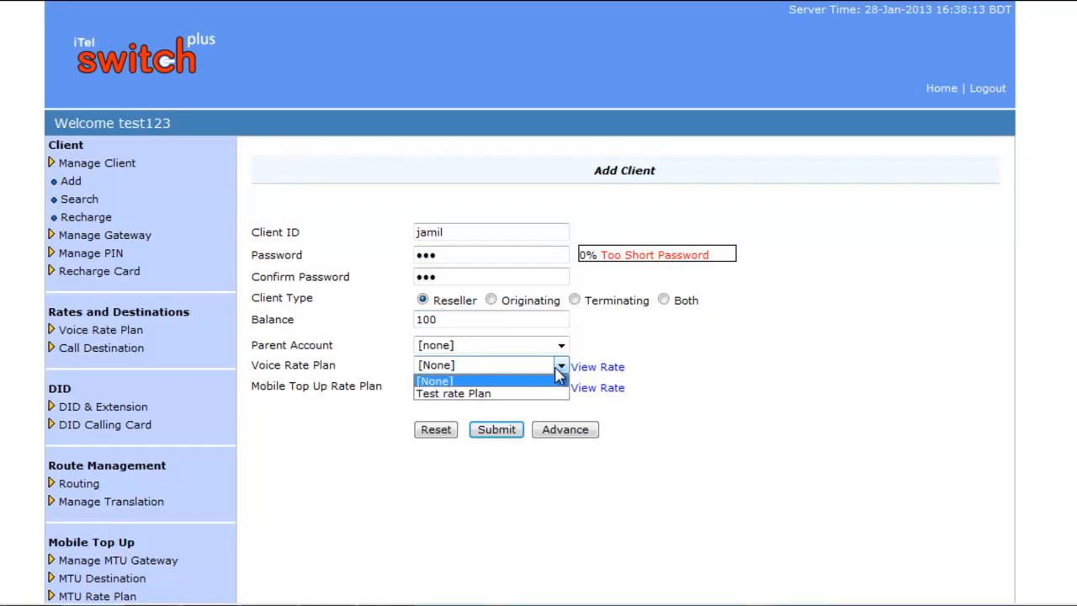
{"action": "left_click", "coordinate": [473, 394]}
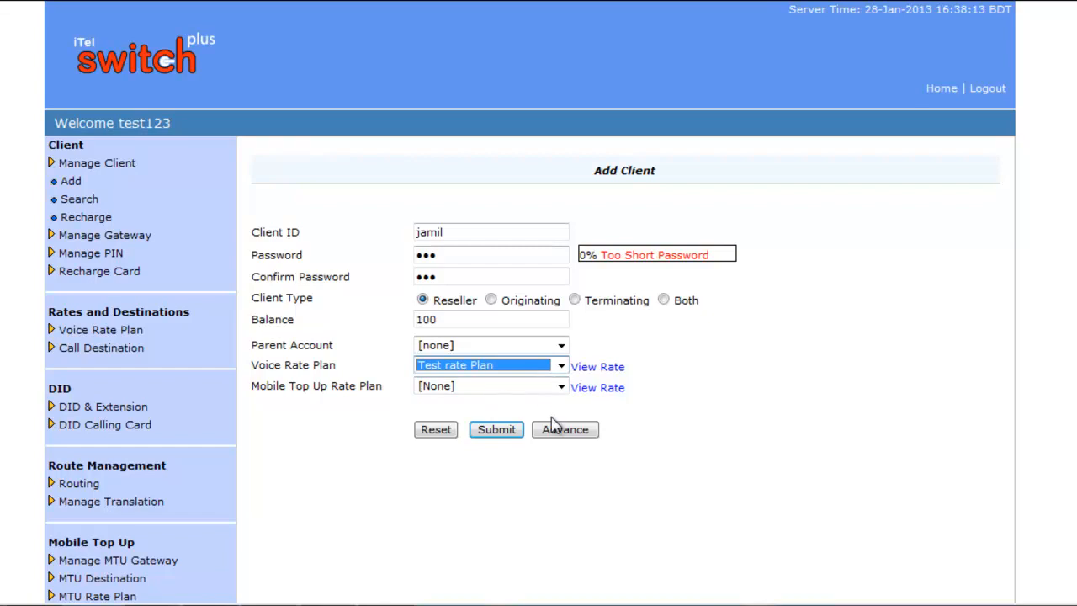
In the advanced options, enter a 1% rate increase with plan name 'test rate increase'
{"action": "left_click", "coordinate": [580, 431]}
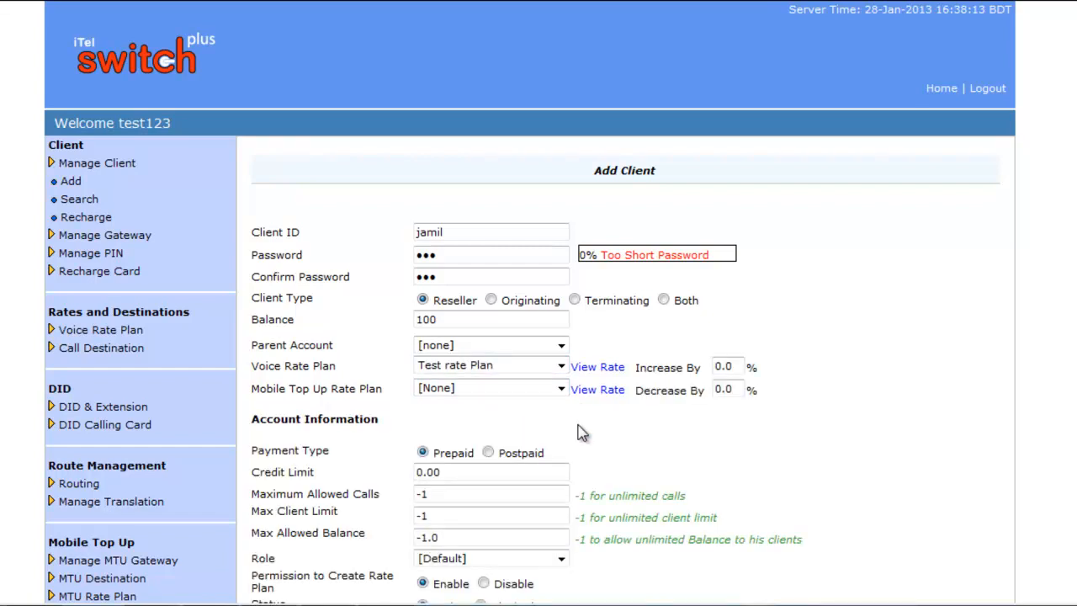
{"action": "left_click", "coordinate": [738, 365]}
{"action": "key", "text": "BackSpace"}
{"action": "key", "text": "BackSpace"}
{"action": "key", "text": "BackSpace"}
{"action": "type", "text": "1"}
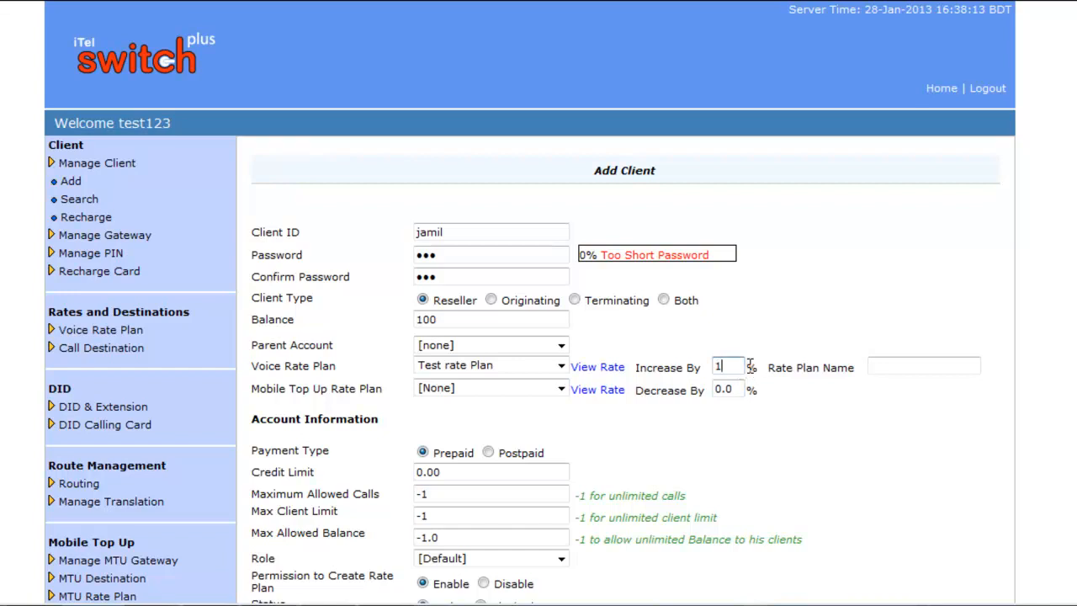
{"action": "left_click", "coordinate": [884, 364]}
{"action": "type", "text": "test rate increase"}
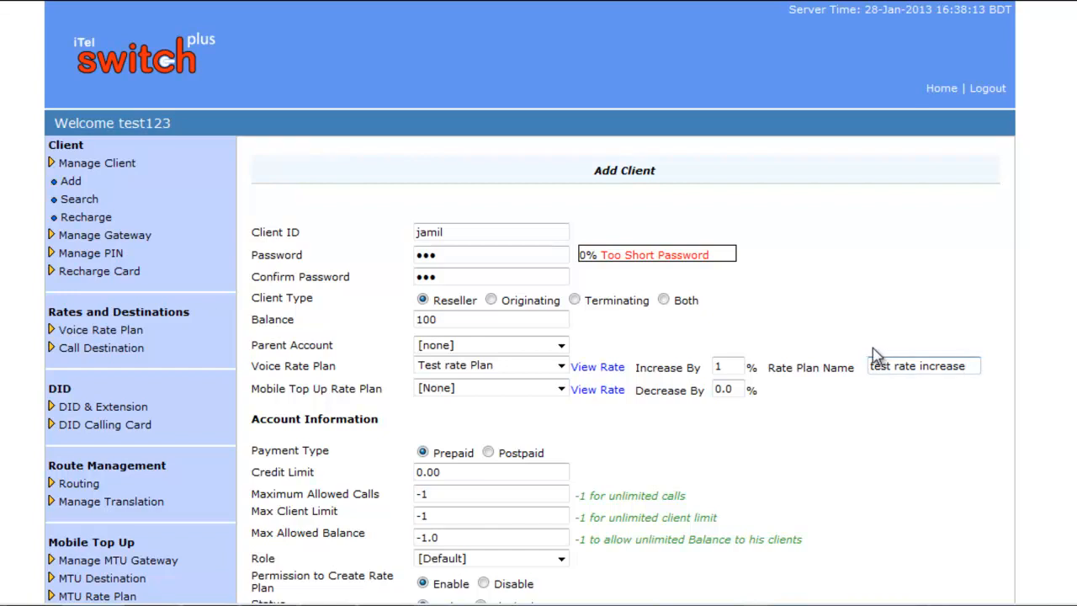
{"action": "scroll", "coordinate": [866, 333], "scroll_direction": "down", "scroll_amount": 5}
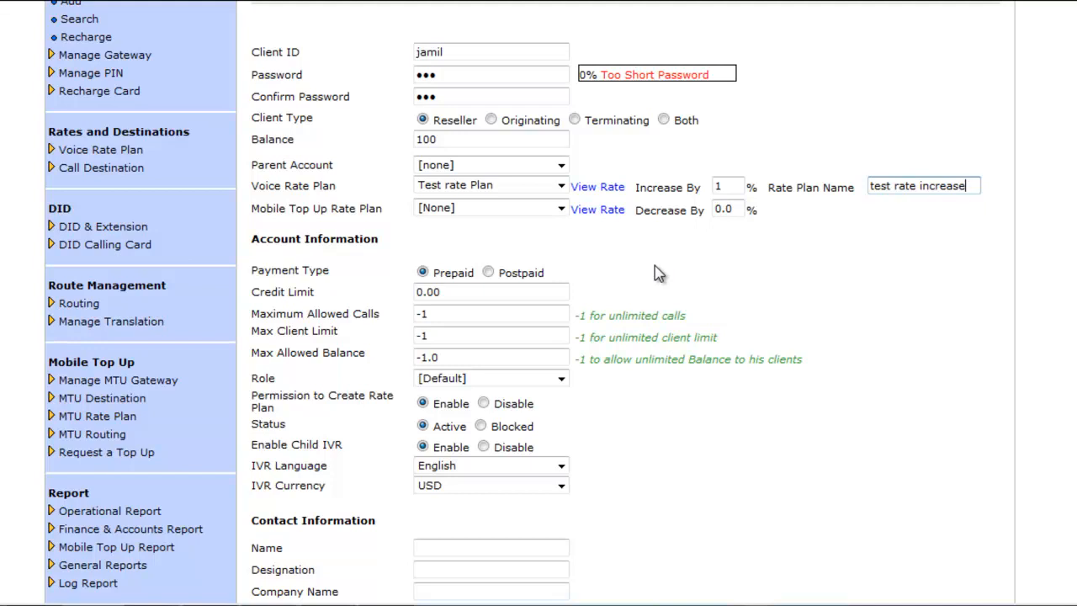
Change Maximum Allowed Calls from -1 to 100 and Max Allowed Balance from -1.0 to 500
{"action": "left_click", "coordinate": [481, 294]}
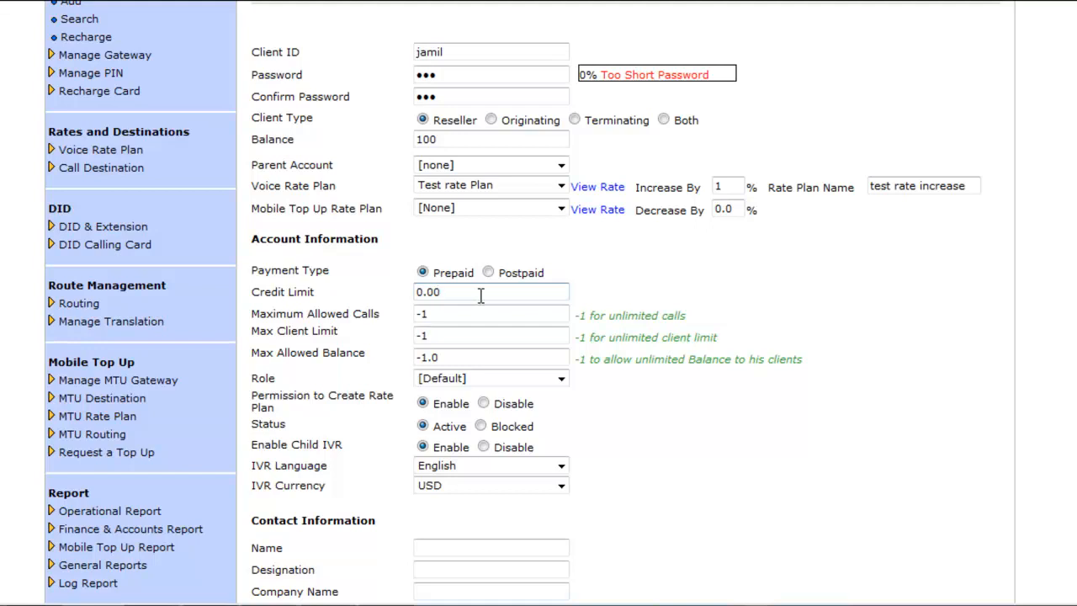
{"action": "left_click", "coordinate": [479, 314]}
{"action": "key", "text": "BackSpace"}
{"action": "key", "text": "BackSpace"}
{"action": "type", "text": "100"}
{"action": "left_click_drag", "start_coordinate": [479, 336], "coordinate": [421, 352]}
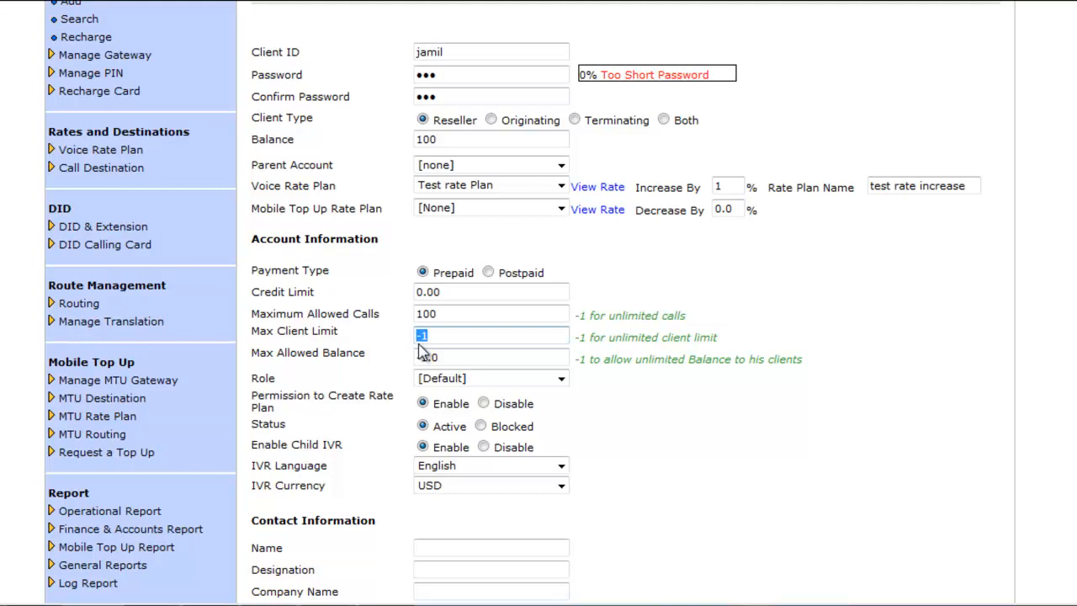
{"action": "left_click", "coordinate": [470, 358]}
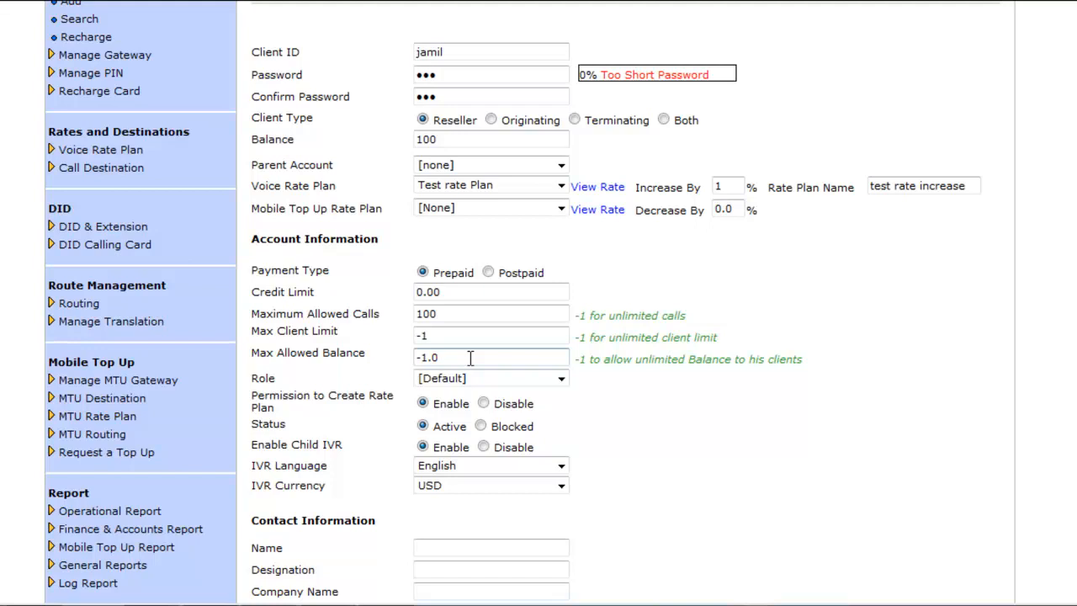
{"action": "key", "text": "BackSpace"}
{"action": "key", "text": "BackSpace"}
{"action": "key", "text": "BackSpace"}
{"action": "key", "text": "BackSpace"}
{"action": "type", "text": "500"}
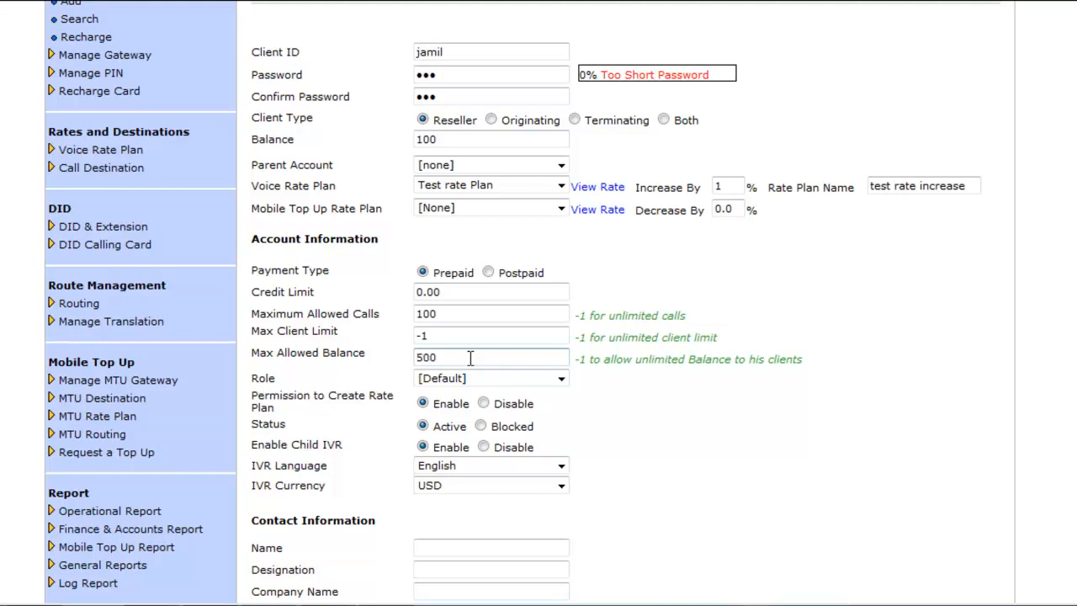
{"action": "left_click", "coordinate": [562, 378]}
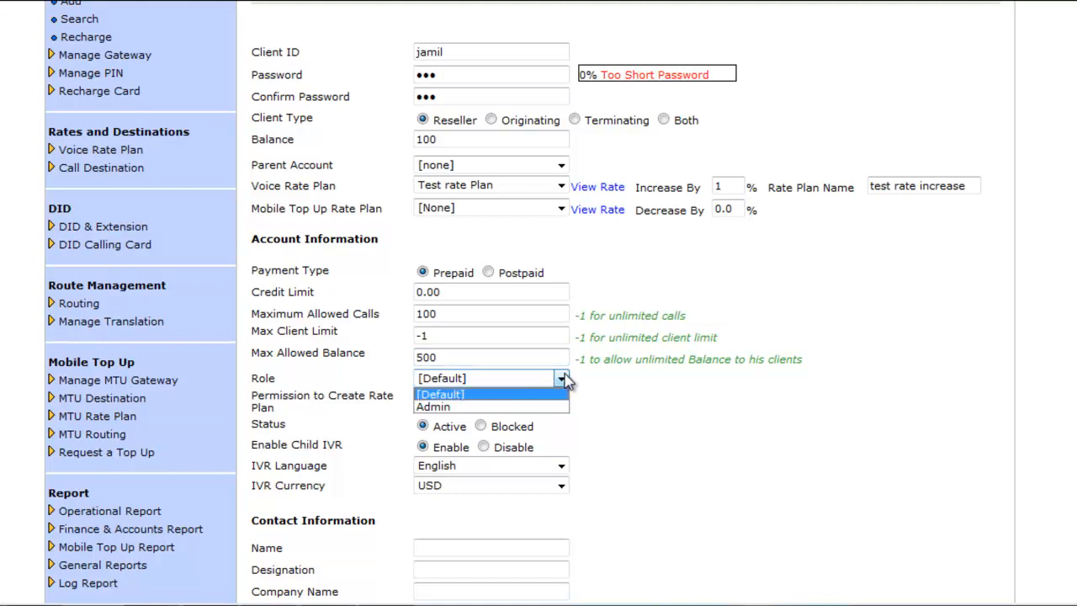
{"action": "left_click", "coordinate": [564, 380]}
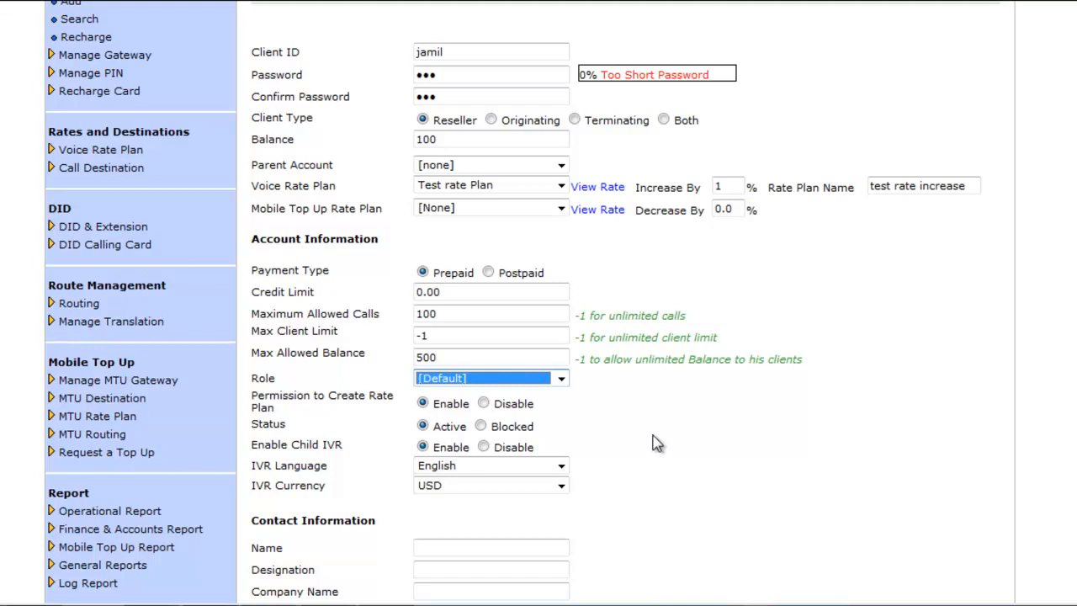
{"action": "left_click", "coordinate": [561, 470]}
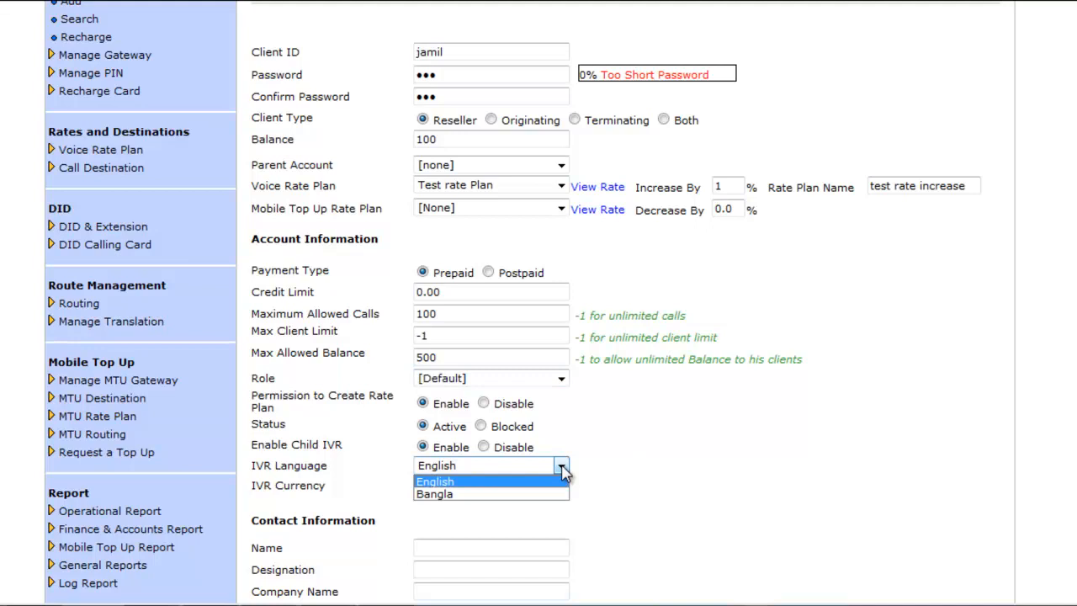
{"action": "left_click", "coordinate": [632, 472]}
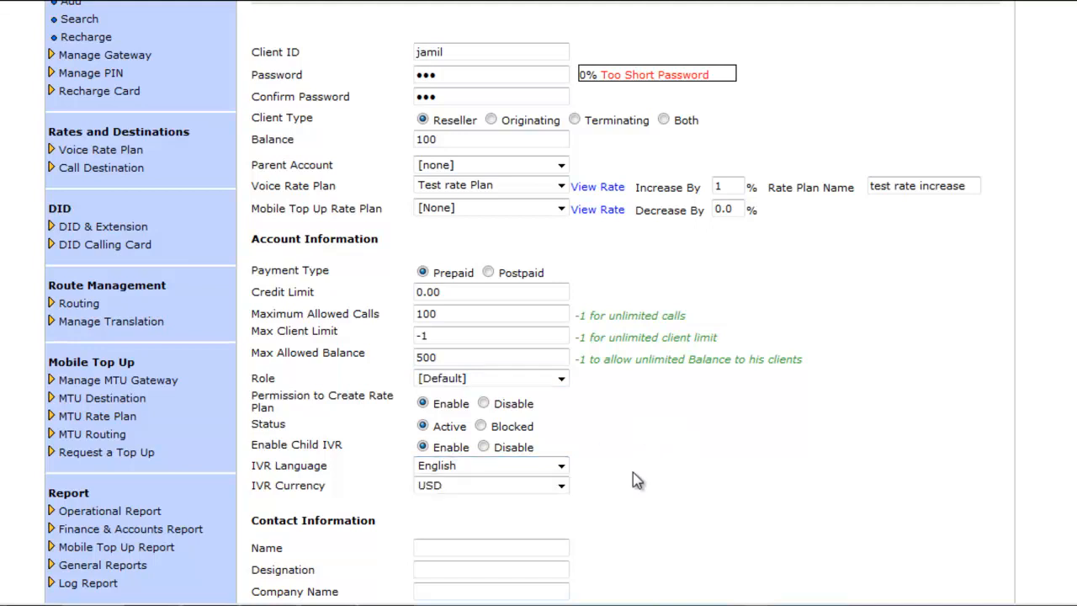
{"action": "left_click", "coordinate": [560, 488]}
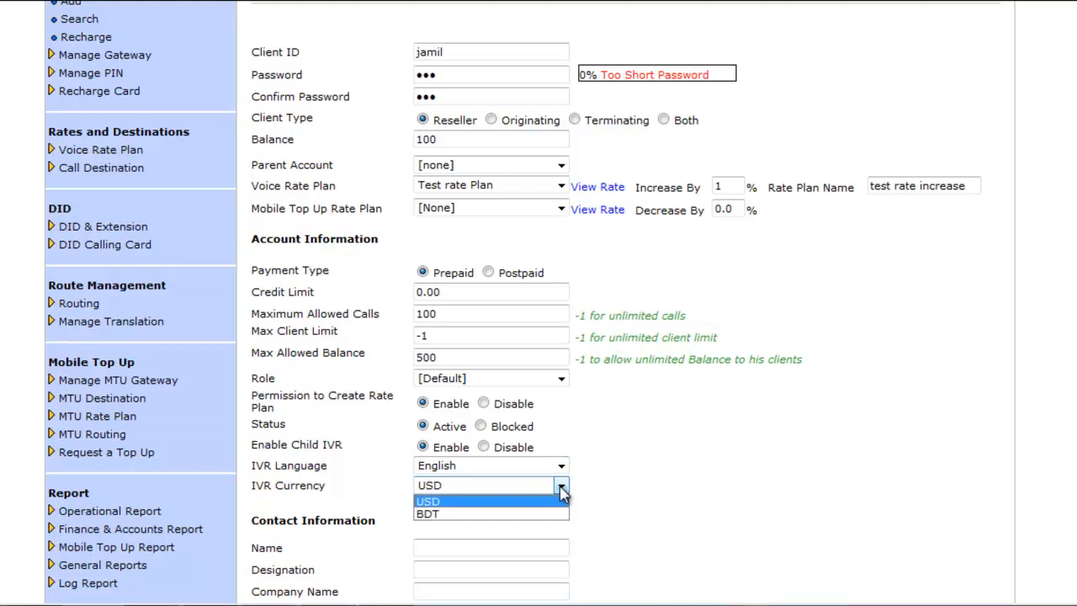
{"action": "left_click", "coordinate": [561, 492]}
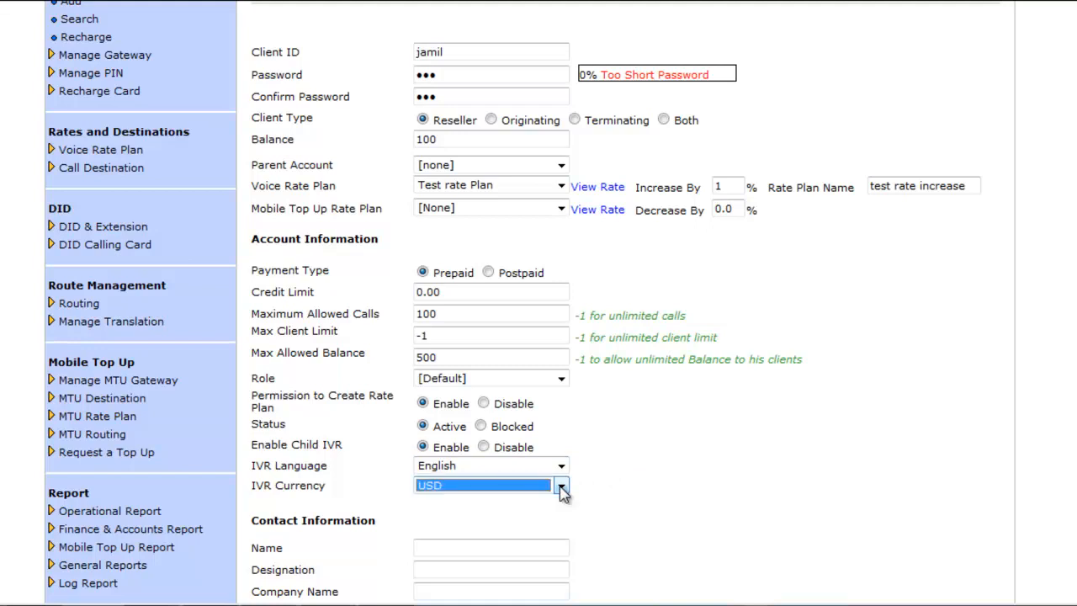
Toggle 'Same as Contact Information' on and off, submit the reseller client, and expand Manage Client
{"action": "scroll", "coordinate": [685, 429], "scroll_direction": "down", "scroll_amount": 3}
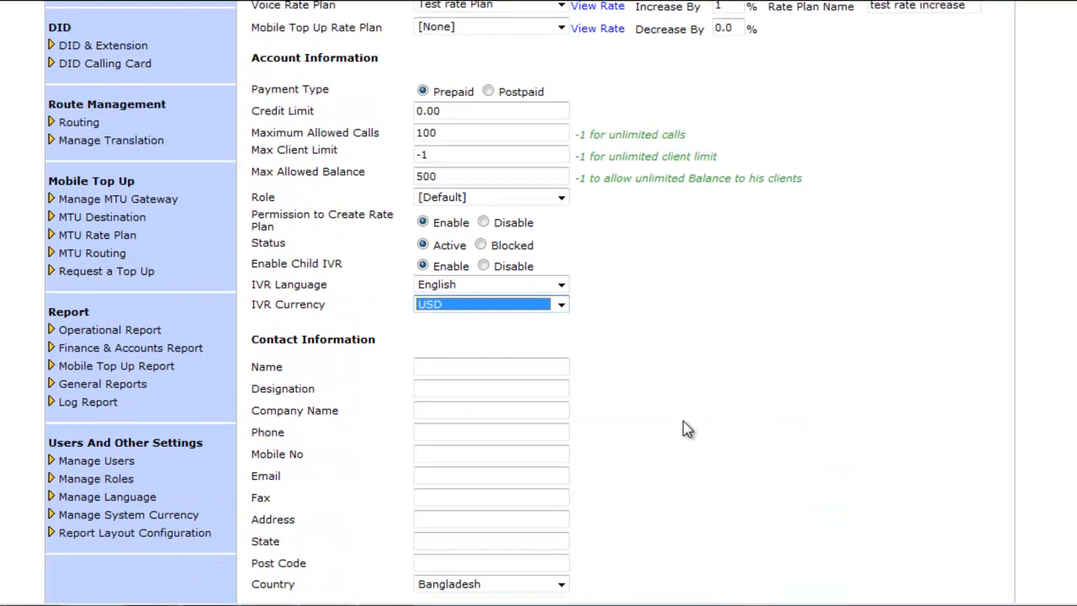
{"action": "left_click", "coordinate": [483, 275]}
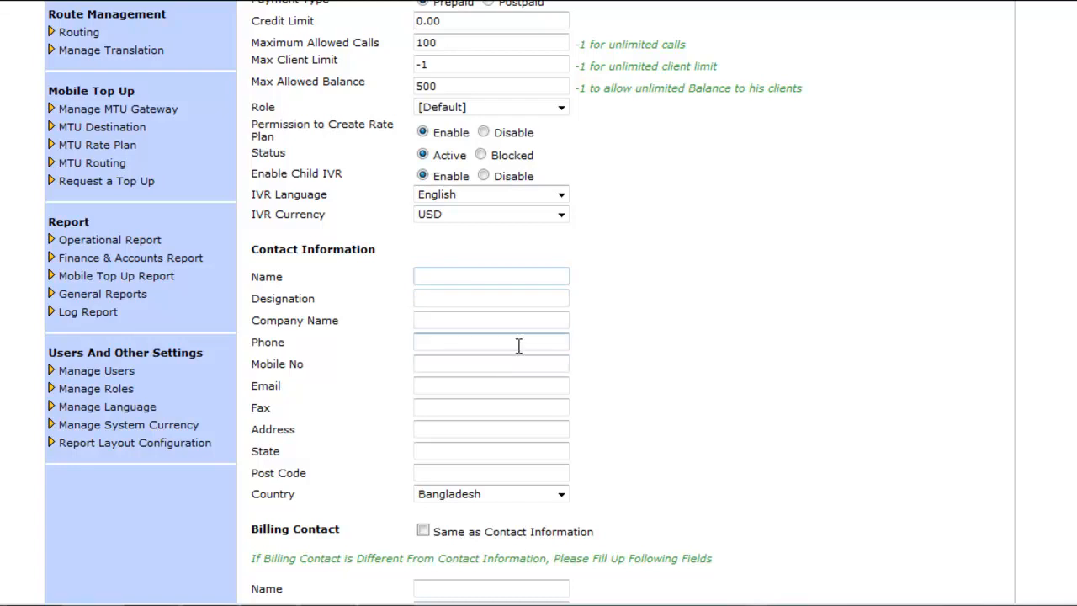
{"action": "scroll", "coordinate": [520, 345], "scroll_direction": "down", "scroll_amount": 2}
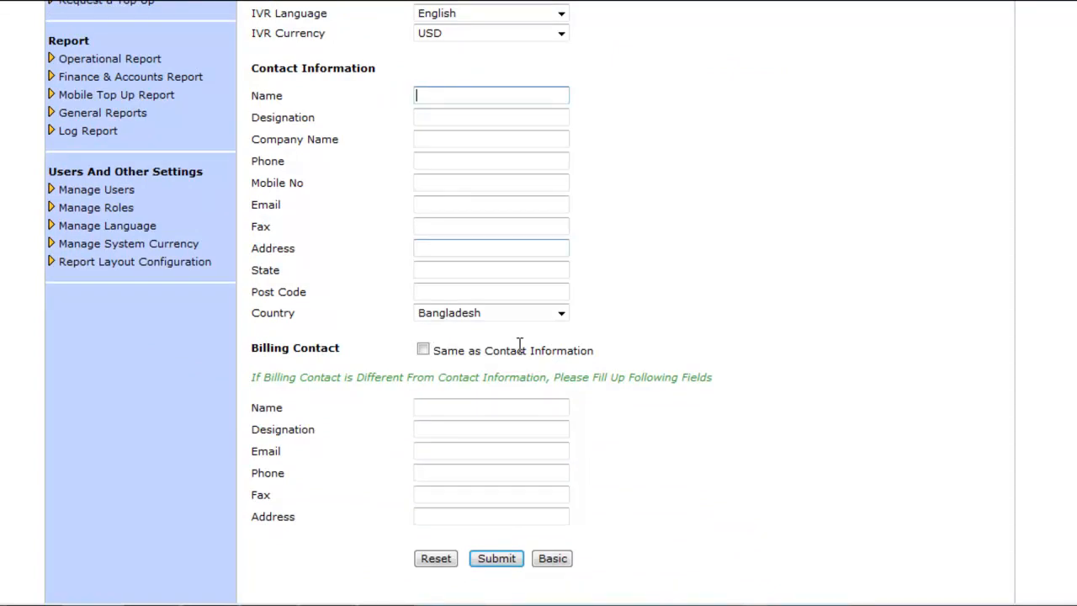
{"action": "left_click", "coordinate": [424, 350]}
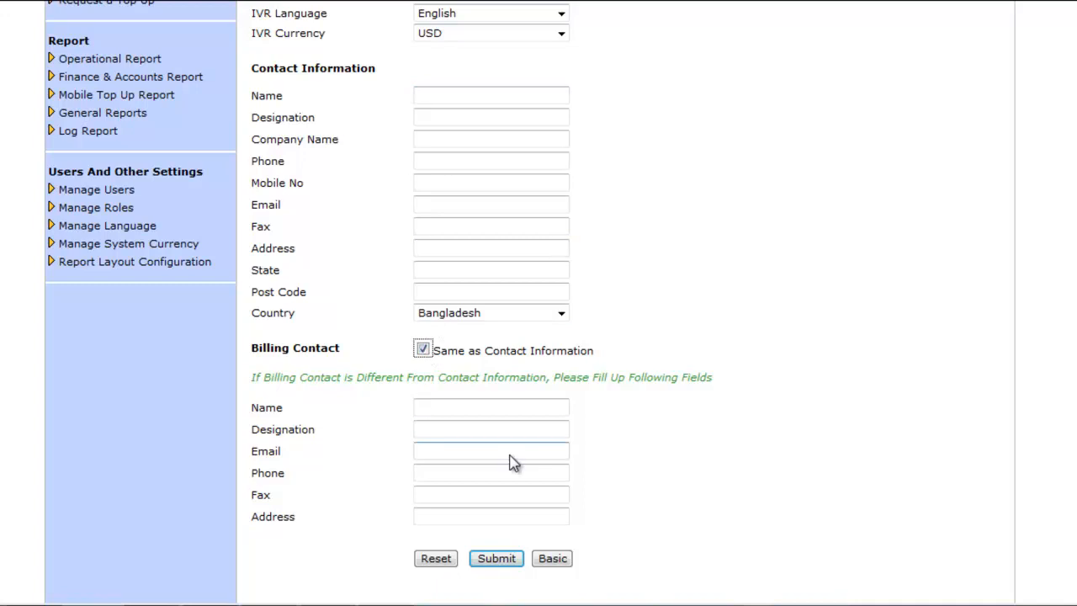
{"action": "left_click", "coordinate": [425, 352]}
{"action": "left_click", "coordinate": [501, 562]}
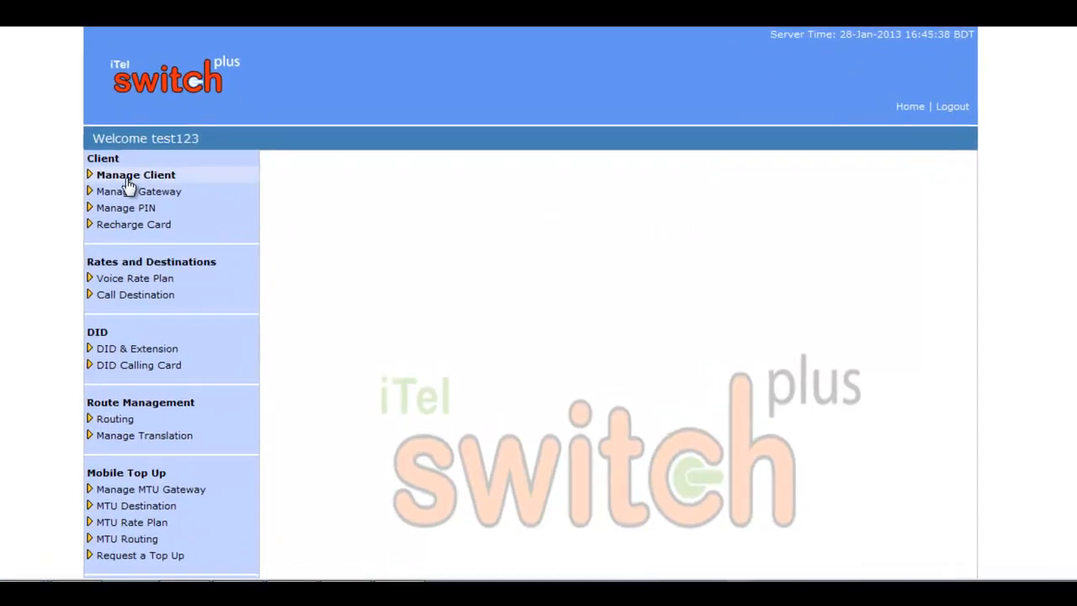
{"action": "left_click", "coordinate": [126, 178]}
Open the Add Client form and enter the new client ID, password and confirmation
{"action": "left_click", "coordinate": [111, 191]}
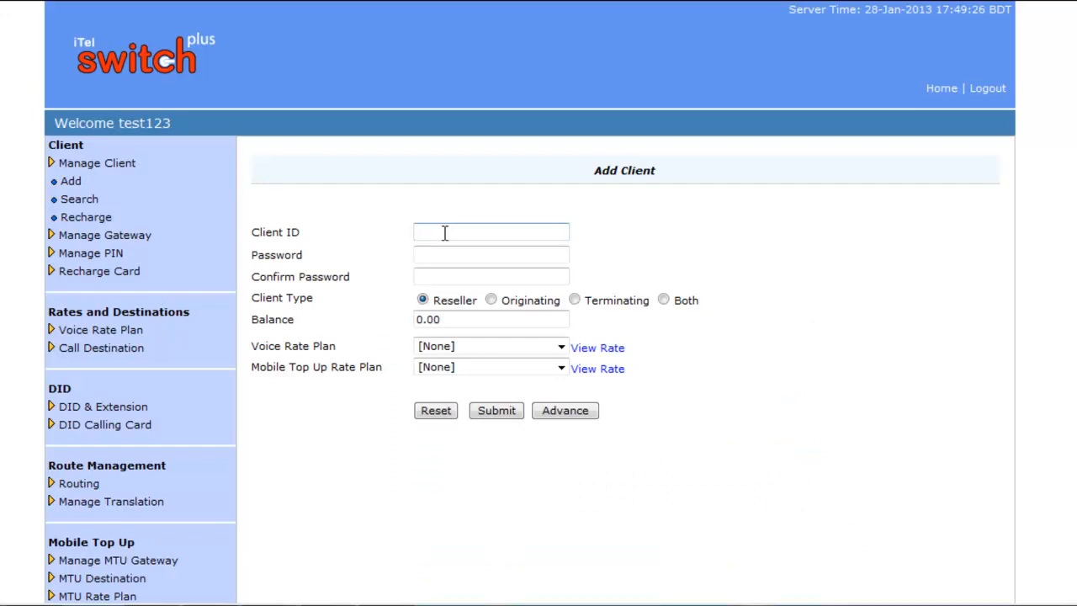
{"action": "left_click", "coordinate": [444, 233]}
{"action": "type", "text": "limon"}
{"action": "left_click", "coordinate": [442, 255]}
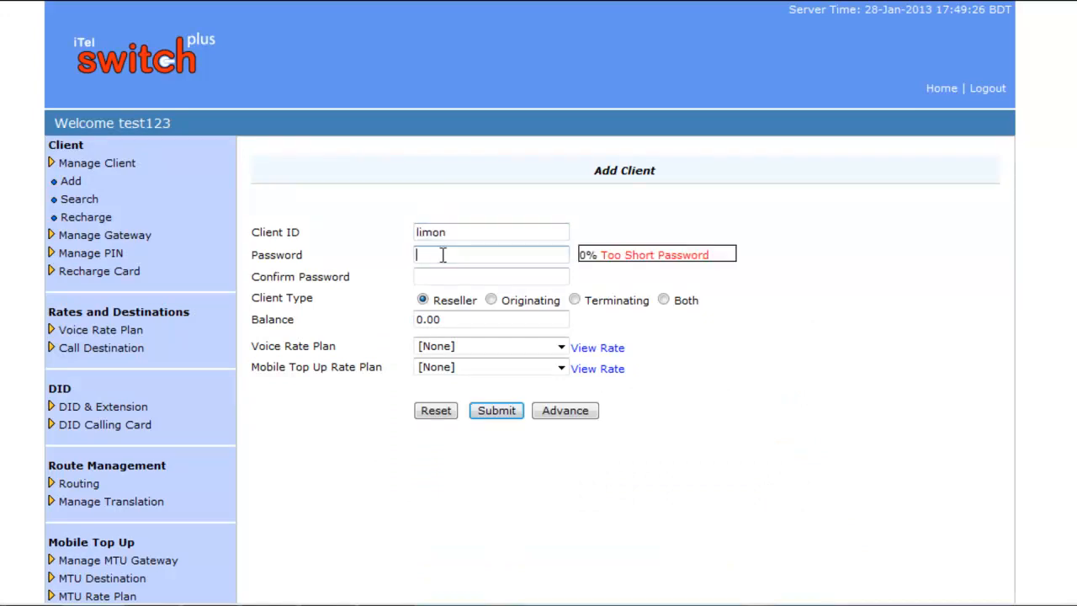
{"action": "type", "text": "123"}
{"action": "left_click", "coordinate": [451, 274]}
{"action": "type", "text": "123"}
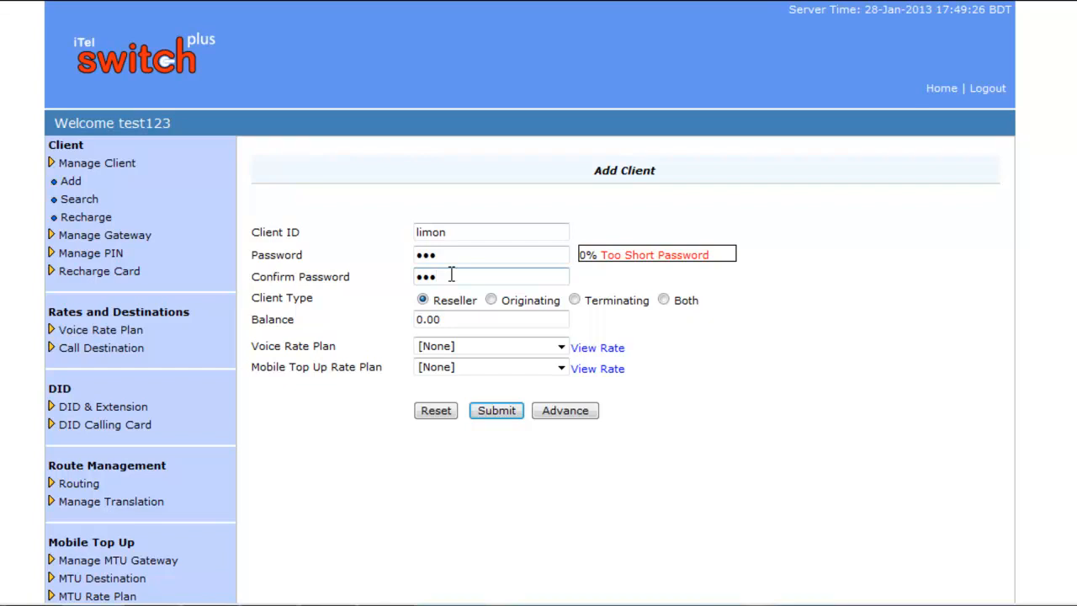
Make the client type Originating and replace the balance with 3000
{"action": "left_click", "coordinate": [491, 300]}
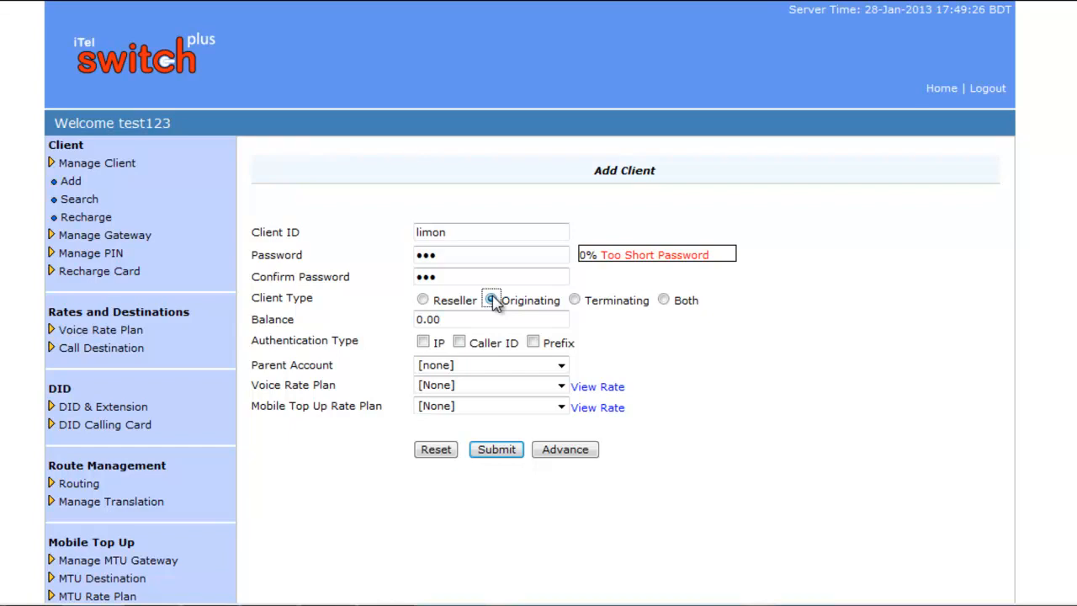
{"action": "left_click", "coordinate": [465, 319]}
{"action": "key", "text": "BackSpace"}
{"action": "key", "text": "BackSpace"}
{"action": "key", "text": "BackSpace"}
{"action": "key", "text": "BackSpace"}
{"action": "type", "text": "3000"}
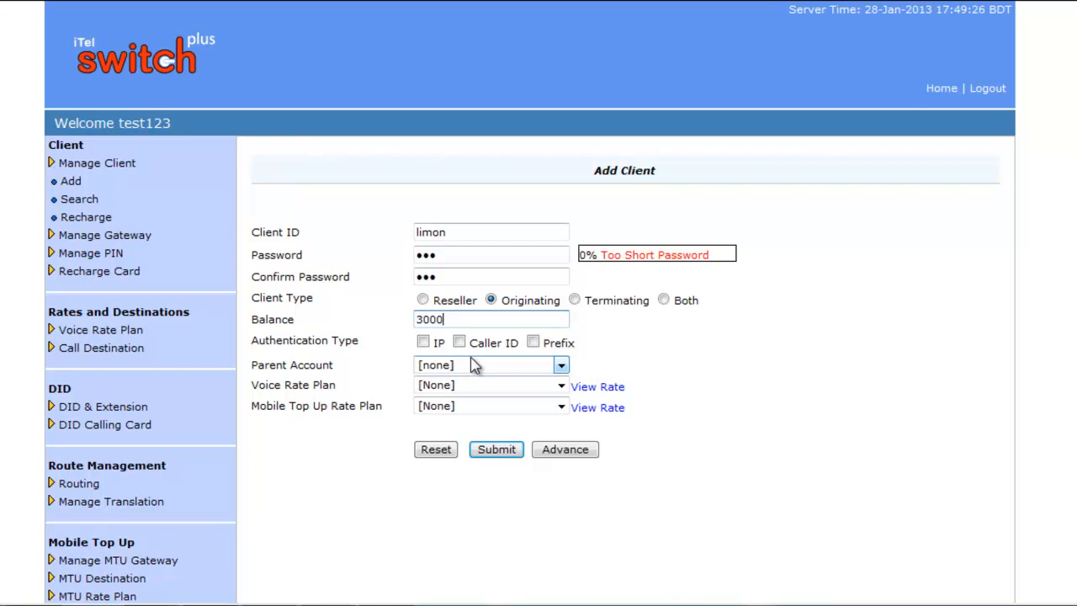
Enable IP authentication and add the originating IP 45.56.32.45
{"action": "left_click", "coordinate": [424, 343]}
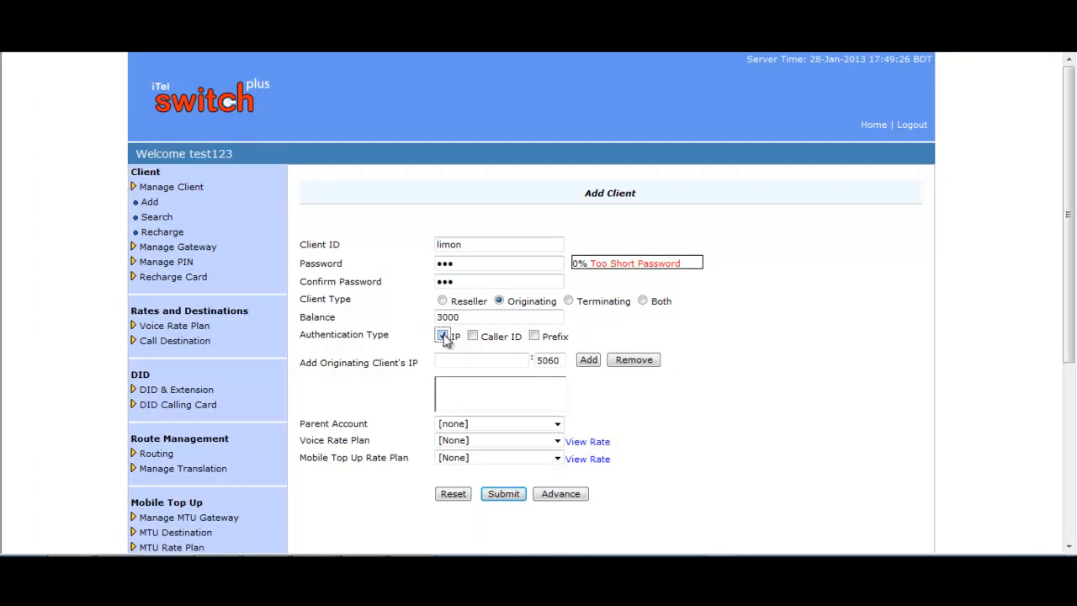
{"action": "left_click", "coordinate": [460, 361]}
{"action": "type", "text": "45.56.32.45"}
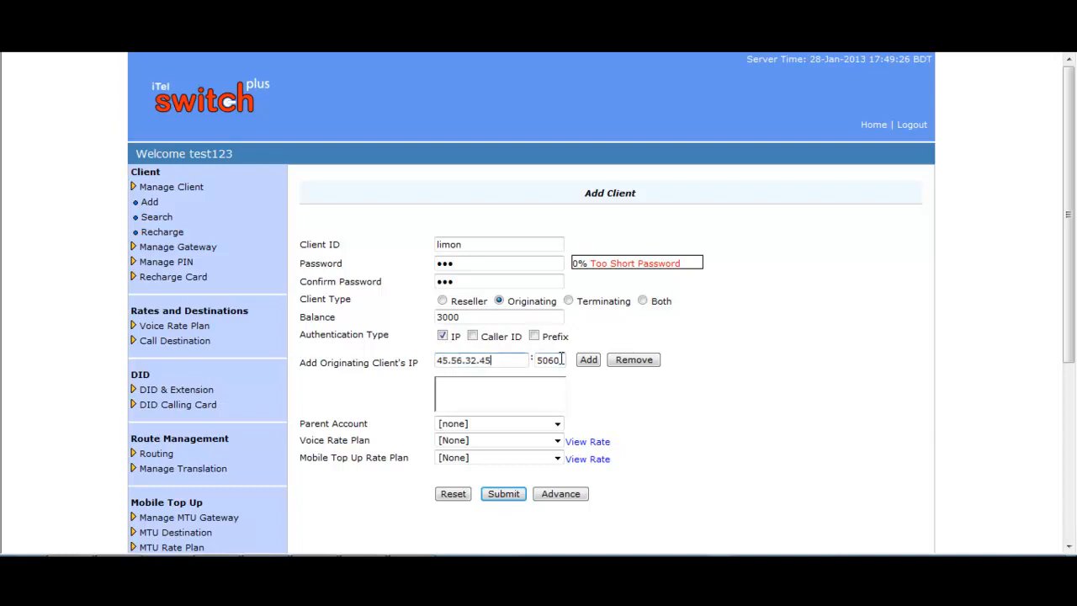
{"action": "left_click", "coordinate": [590, 360]}
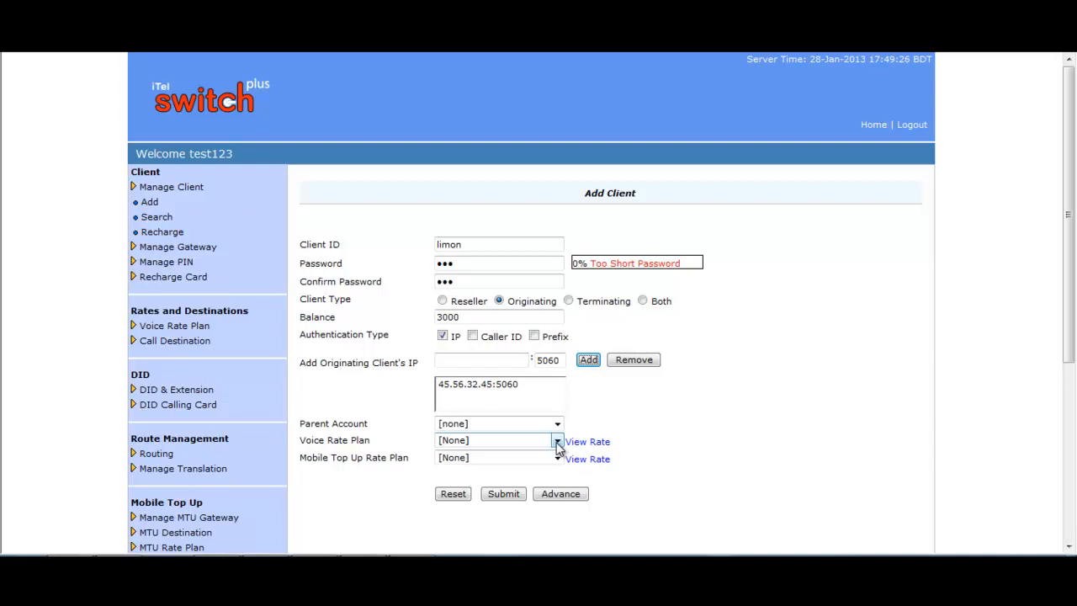
Choose 'test rate increase' as the client's voice rate plan
{"action": "left_click", "coordinate": [557, 441]}
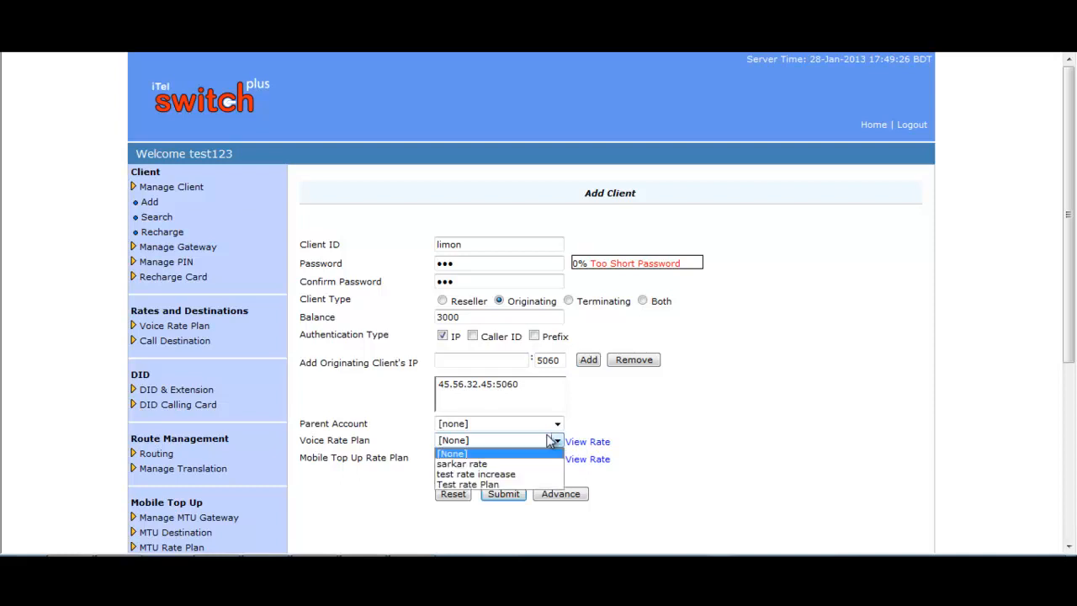
{"action": "left_click", "coordinate": [475, 472]}
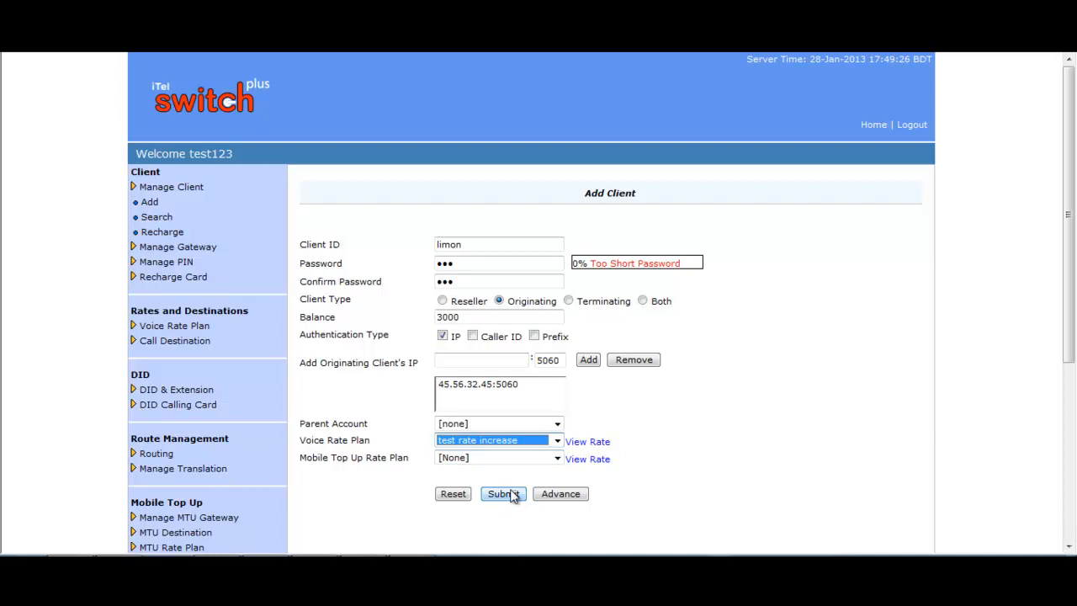
{"action": "scroll", "coordinate": [662, 416], "scroll_direction": "down", "scroll_amount": 2}
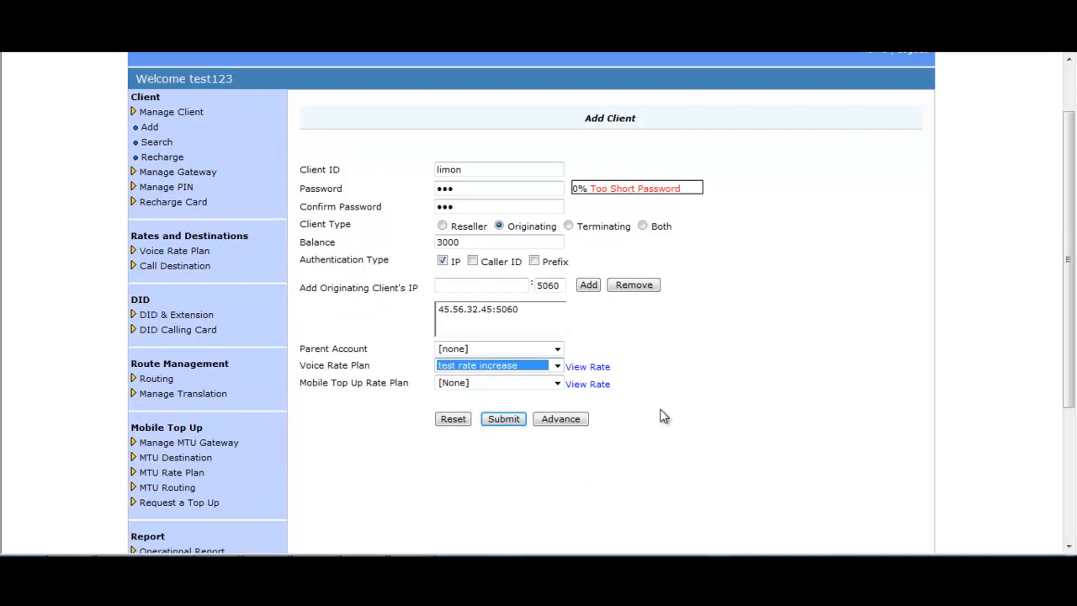
In the advanced settings, set the maximum allowed calls to 300
{"action": "left_click", "coordinate": [570, 418]}
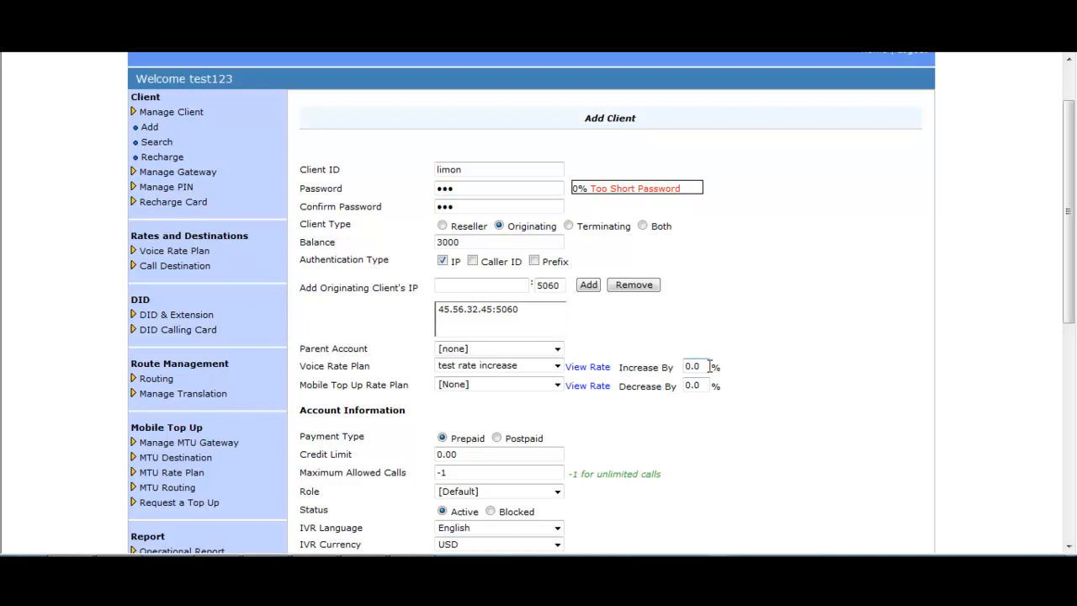
{"action": "scroll", "coordinate": [711, 371], "scroll_direction": "down", "scroll_amount": 1}
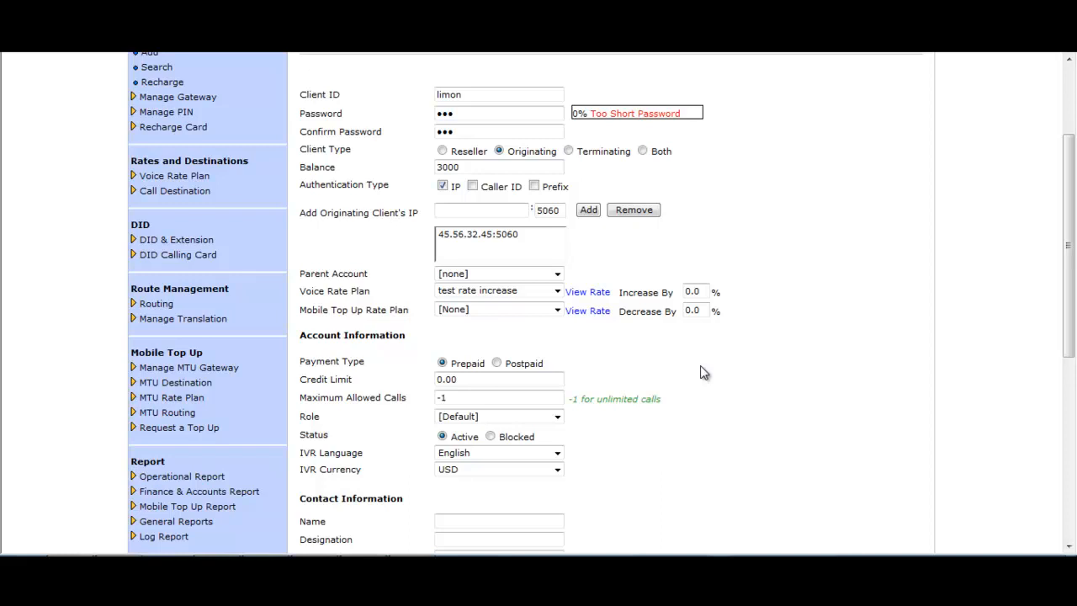
{"action": "left_click", "coordinate": [482, 397]}
{"action": "key", "text": "BackSpace"}
{"action": "key", "text": "BackSpace"}
{"action": "type", "text": "300"}
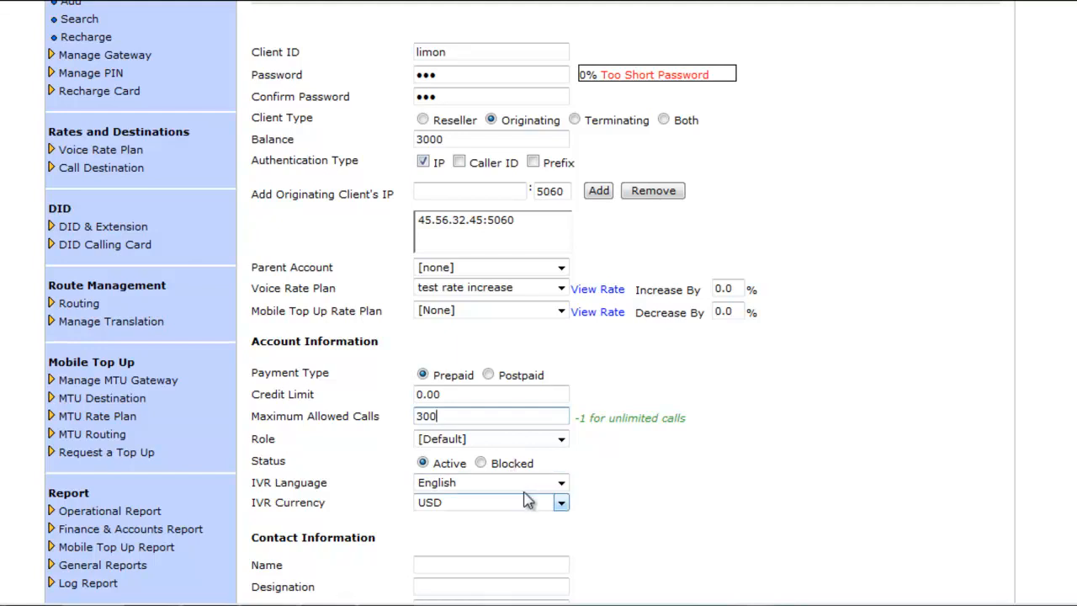
Keep English as IVR language and USD as IVR currency, down to the Submit buttons
{"action": "left_click", "coordinate": [563, 484]}
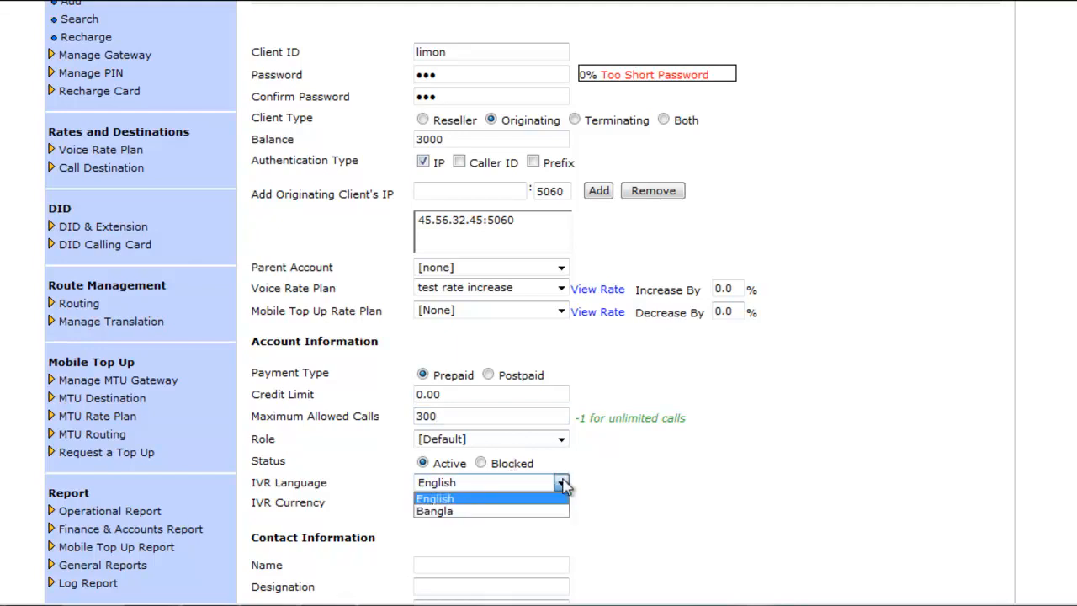
{"action": "left_click", "coordinate": [563, 485]}
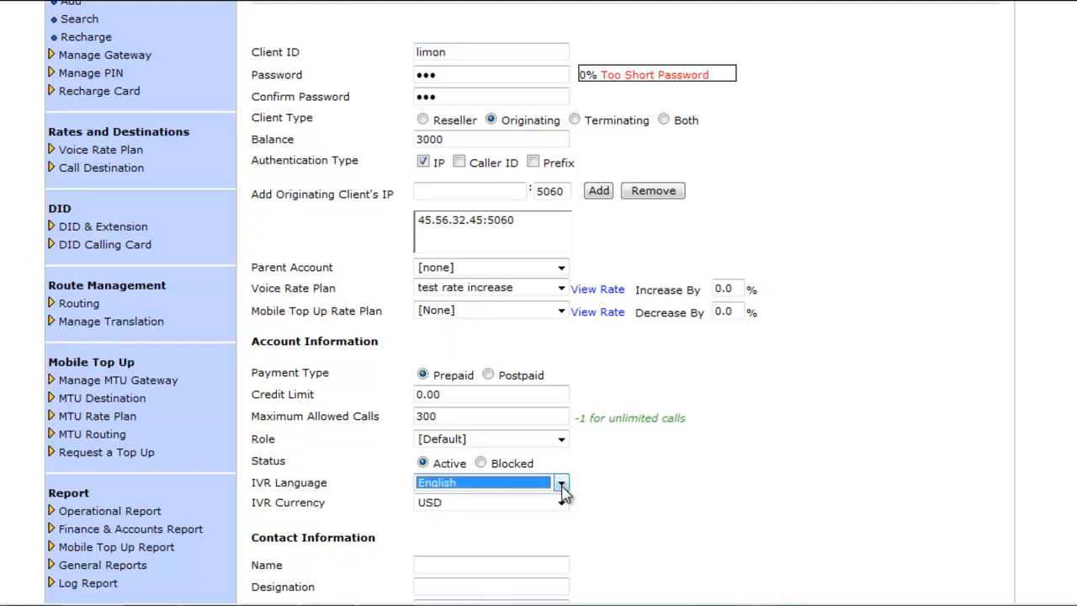
{"action": "left_click", "coordinate": [562, 504]}
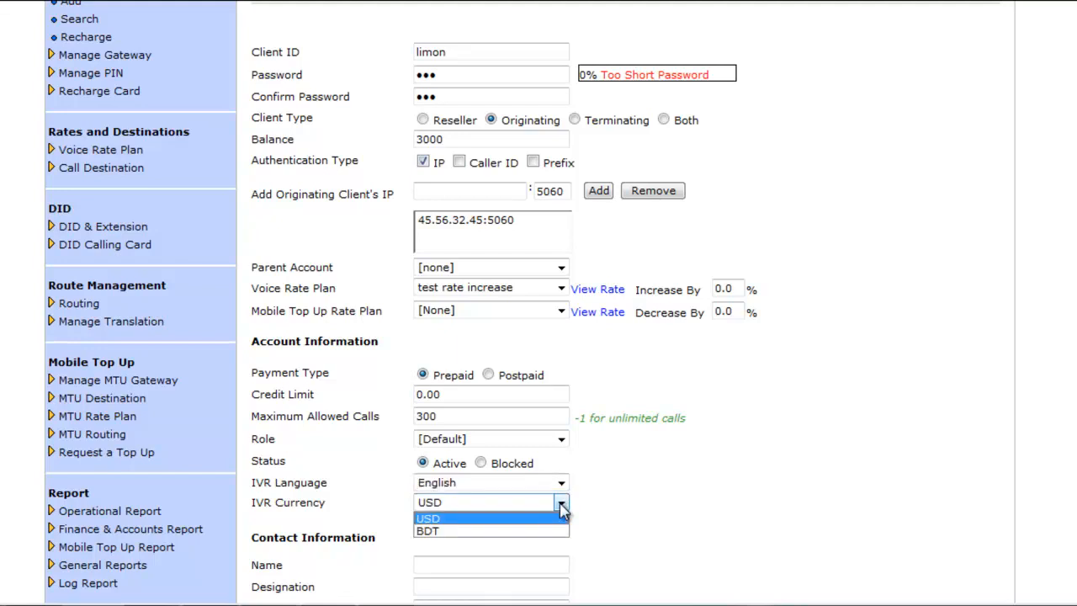
{"action": "left_click", "coordinate": [562, 509]}
{"action": "scroll", "coordinate": [712, 442], "scroll_direction": "down", "scroll_amount": 4}
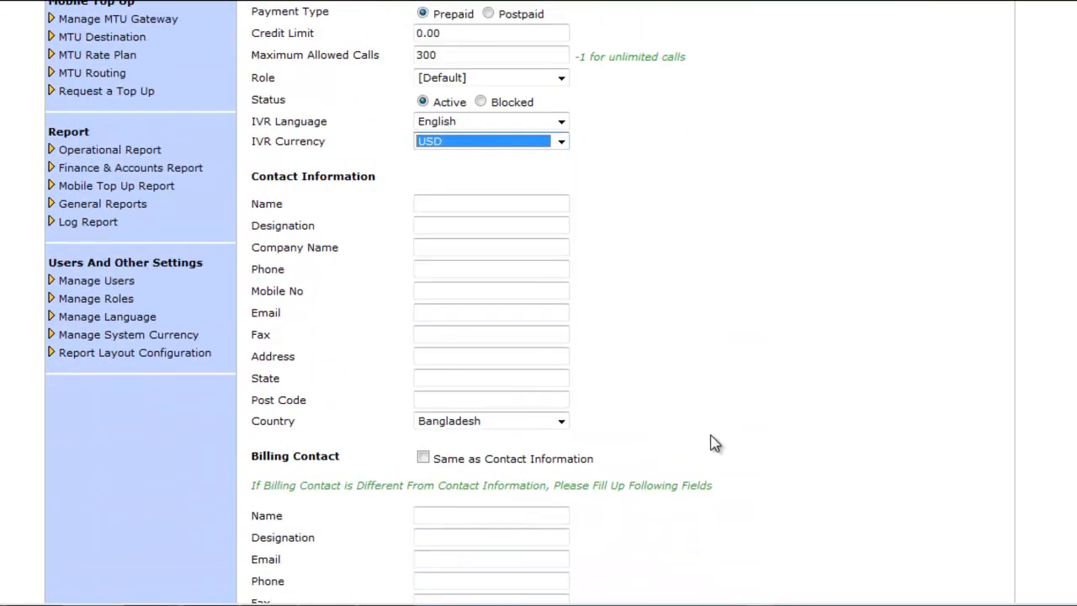
{"action": "scroll", "coordinate": [712, 443], "scroll_direction": "down", "scroll_amount": 2}
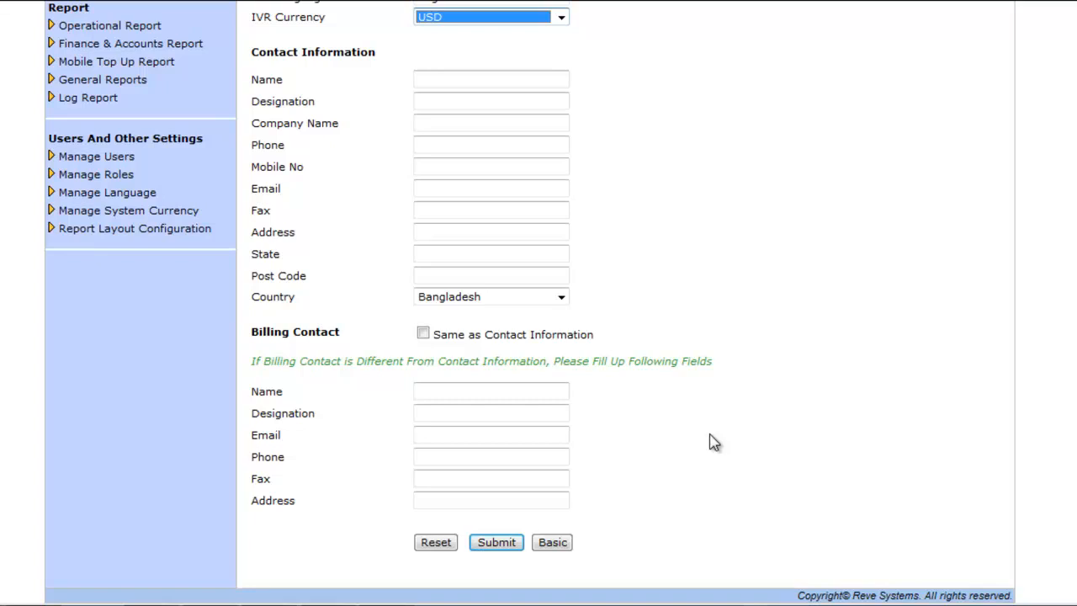
Submit client limon, then start a fresh Add Client form at its Client ID field
{"action": "left_click", "coordinate": [499, 543]}
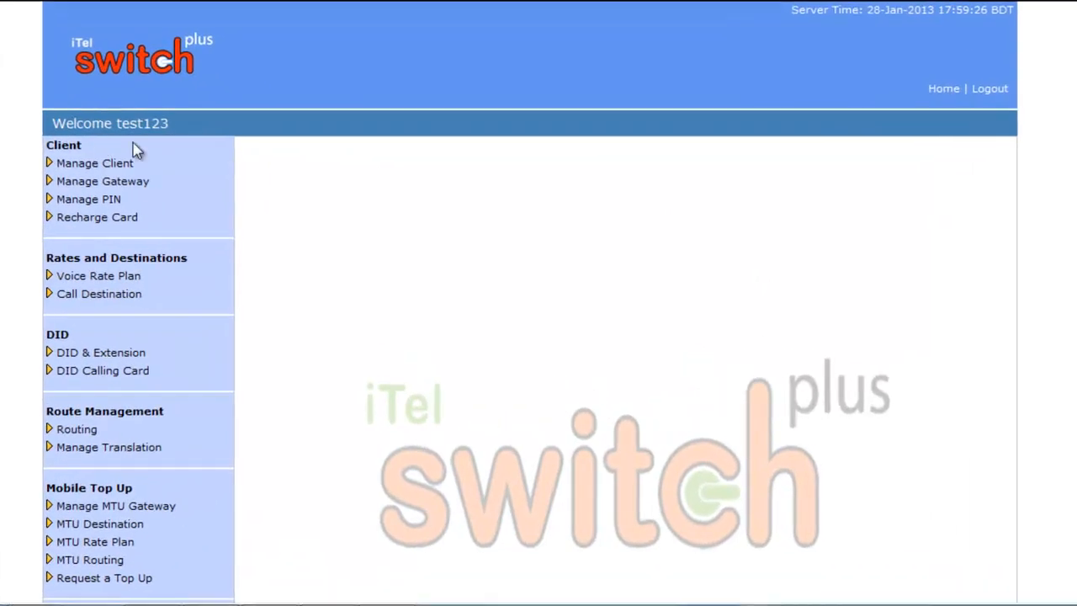
{"action": "left_click", "coordinate": [97, 165]}
{"action": "left_click", "coordinate": [72, 181]}
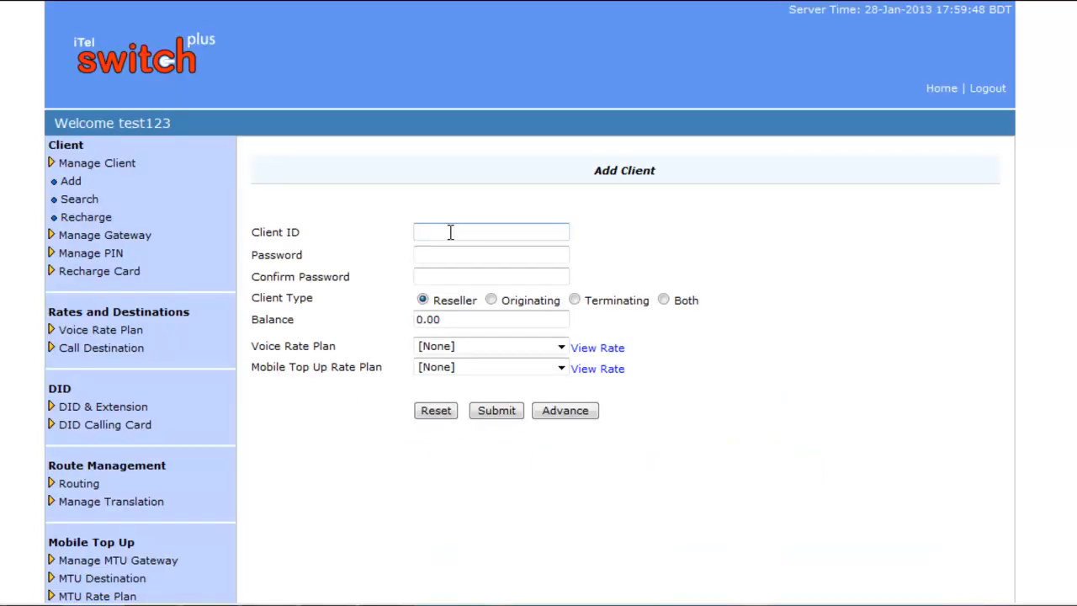
{"action": "left_click", "coordinate": [450, 232]}
{"action": "left_click", "coordinate": [450, 252]}
{"action": "type", "text": "123"}
{"action": "left_click", "coordinate": [446, 276]}
{"action": "type", "text": "123"}
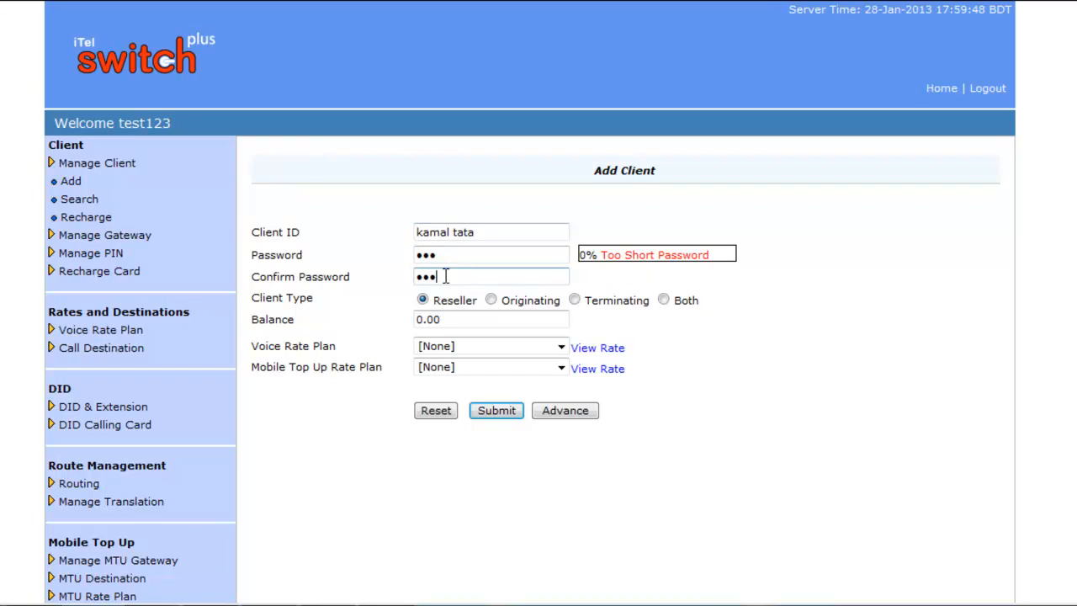
{"action": "left_click", "coordinate": [574, 300]}
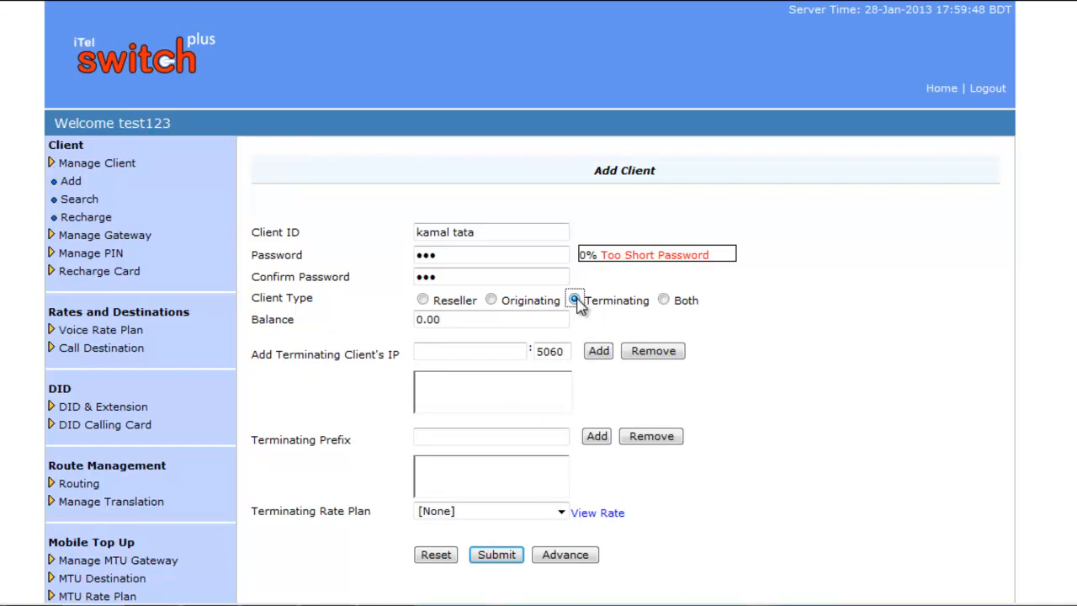
{"action": "left_click", "coordinate": [493, 352]}
{"action": "type", "text": "34.23.56.78"}
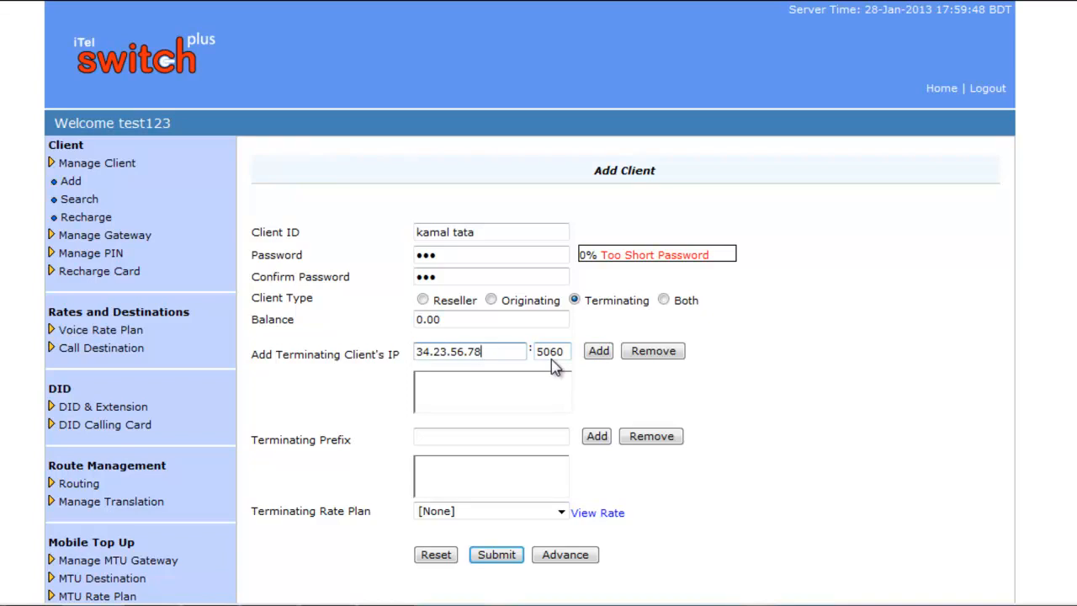
Add terminating IP 34.23.56.78:5060 to the list and add terminating prefix 555
{"action": "left_click", "coordinate": [600, 351]}
{"action": "left_click", "coordinate": [511, 437]}
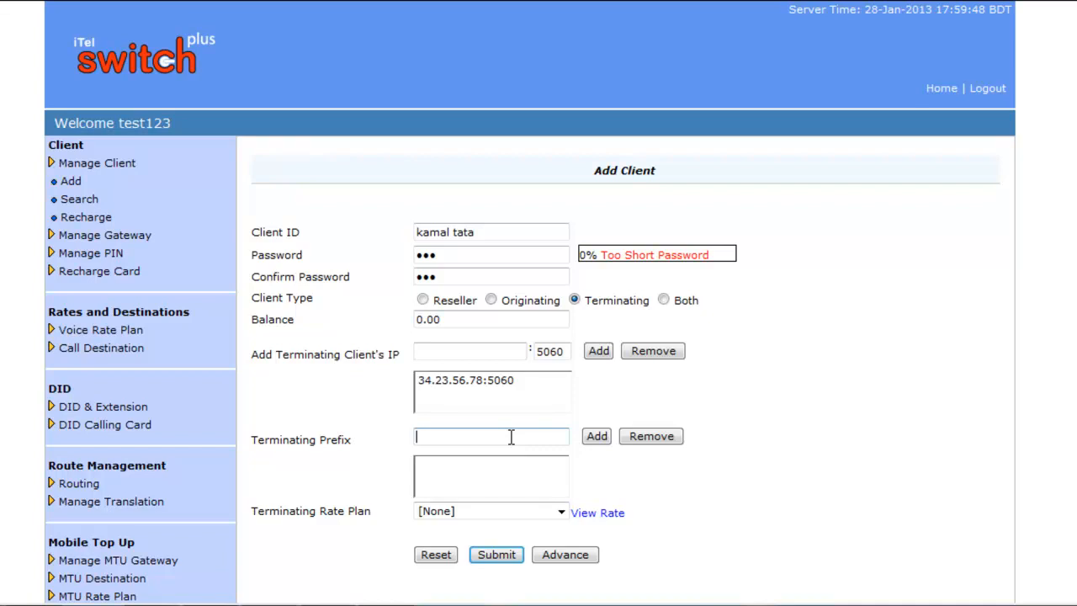
{"action": "type", "text": "555"}
{"action": "left_click", "coordinate": [594, 438]}
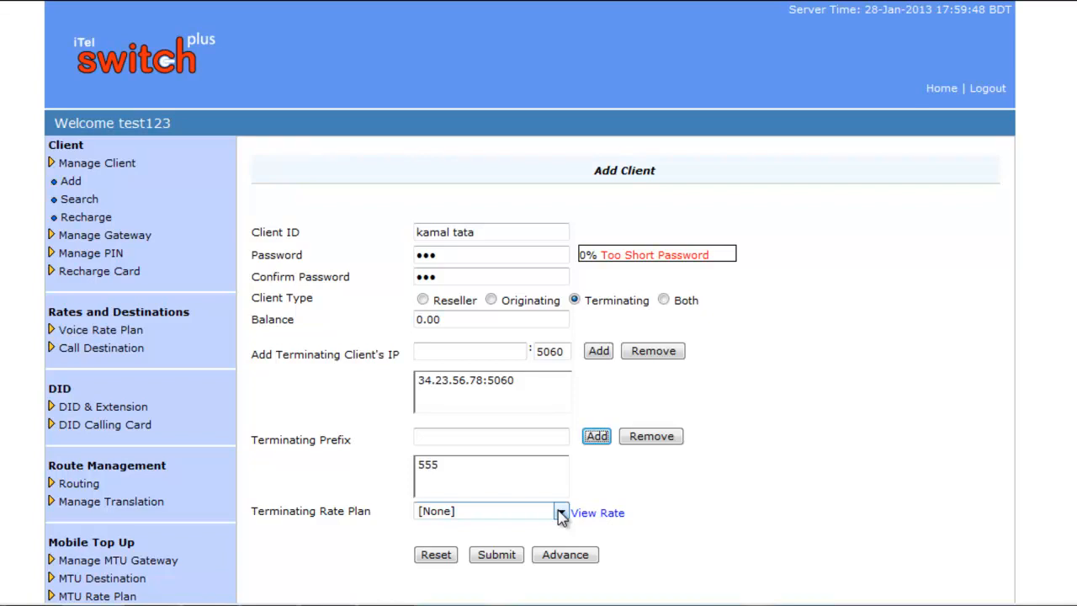
{"action": "scroll", "coordinate": [560, 516], "scroll_direction": "down", "scroll_amount": 3}
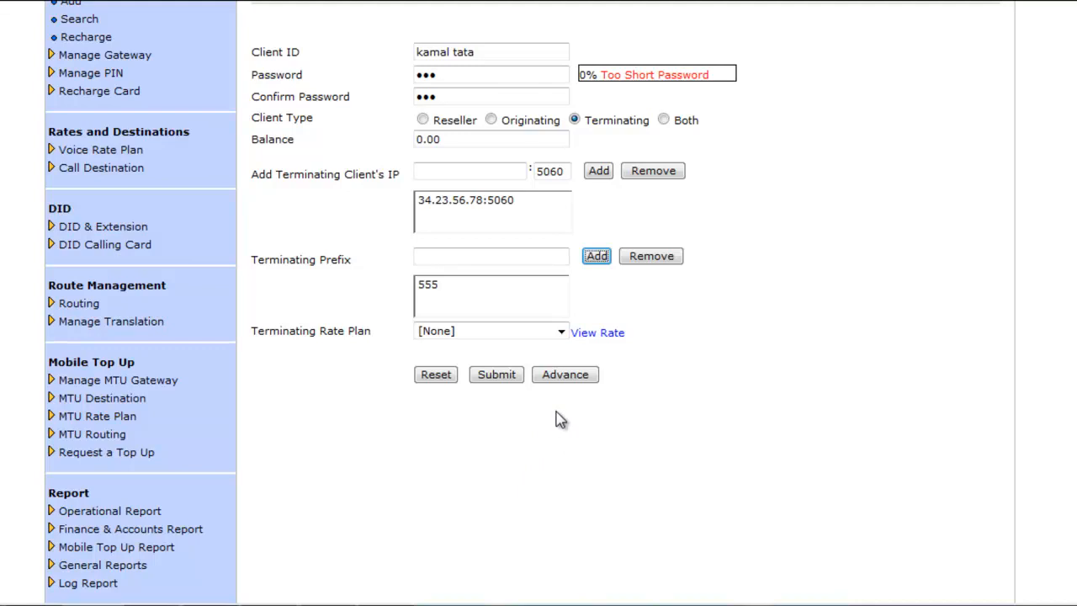
Show the advanced settings and keep English as IVR language and USD as IVR currency
{"action": "left_click", "coordinate": [576, 378]}
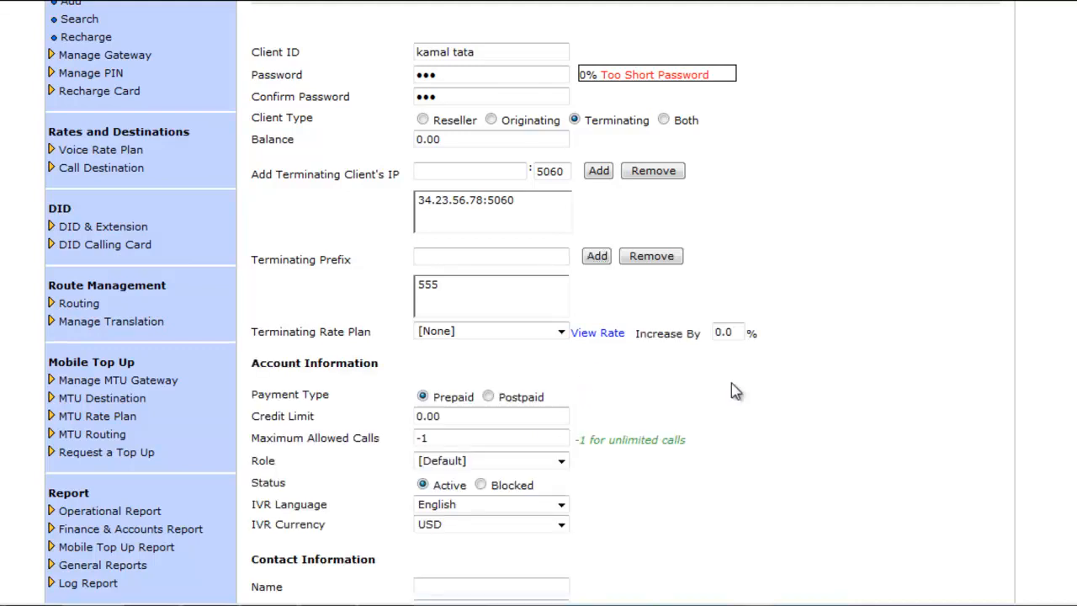
{"action": "scroll", "coordinate": [806, 377], "scroll_direction": "down", "scroll_amount": 2}
{"action": "scroll", "coordinate": [803, 362], "scroll_direction": "down", "scroll_amount": 2}
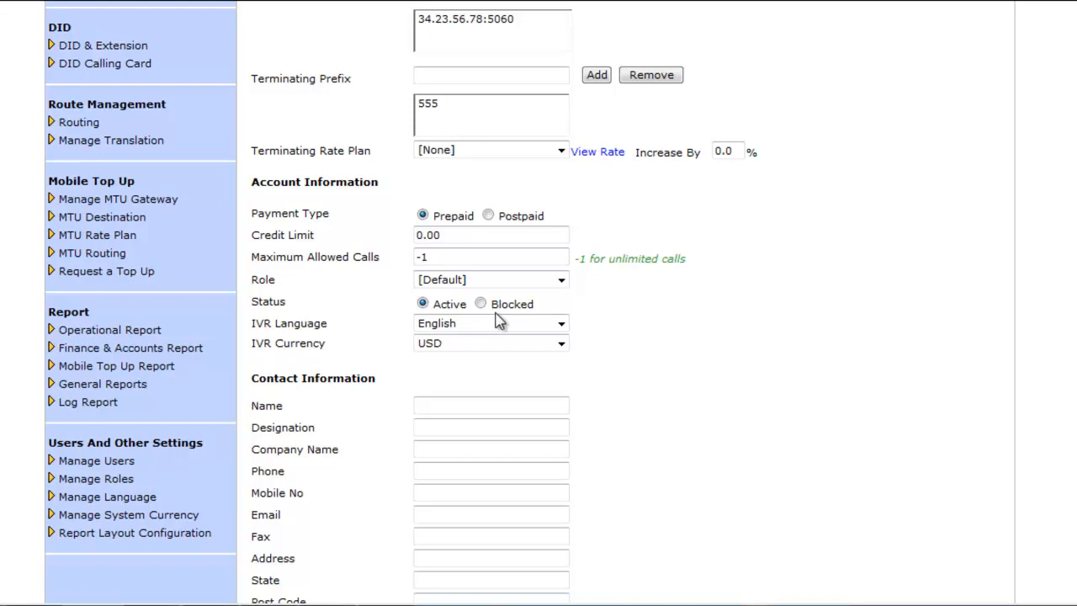
{"action": "left_click", "coordinate": [560, 325]}
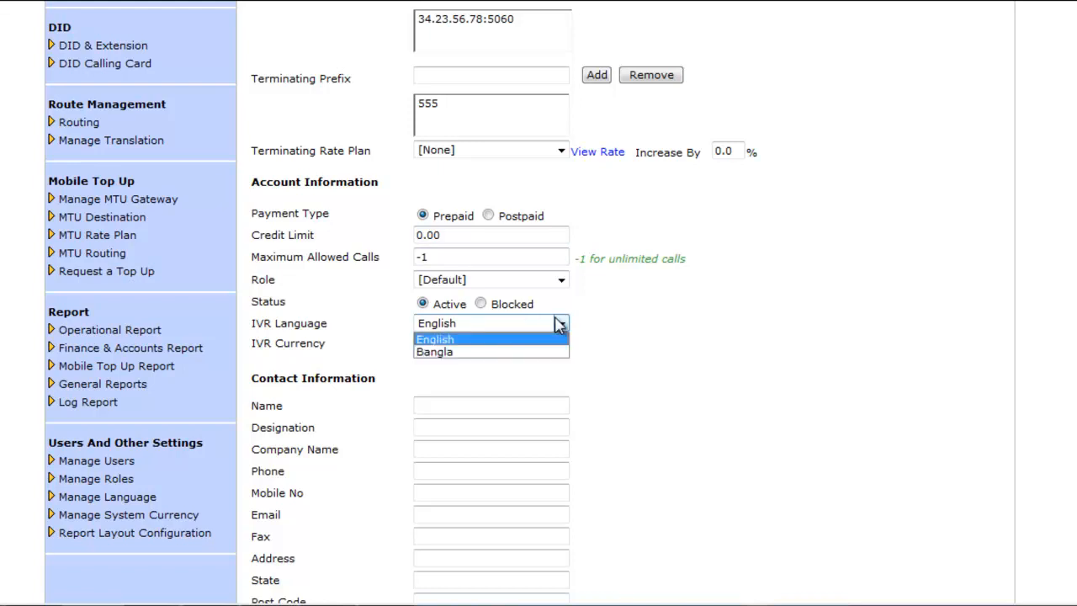
{"action": "left_click", "coordinate": [560, 325]}
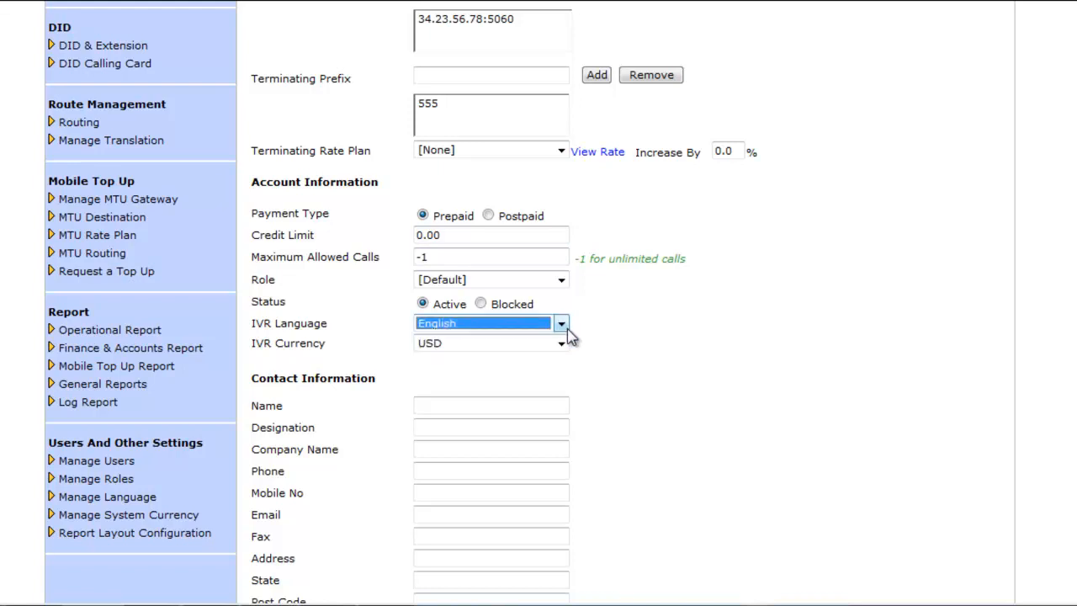
{"action": "left_click", "coordinate": [561, 344]}
{"action": "left_click", "coordinate": [562, 347]}
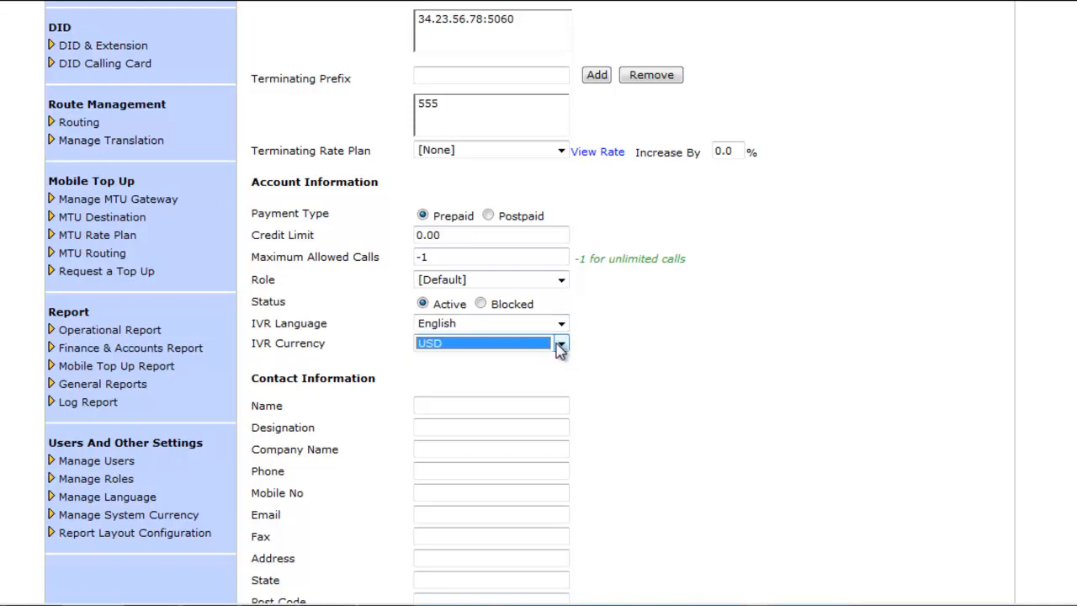
{"action": "scroll", "coordinate": [659, 380], "scroll_direction": "down", "scroll_amount": 3}
{"action": "scroll", "coordinate": [661, 345], "scroll_direction": "down", "scroll_amount": 1}
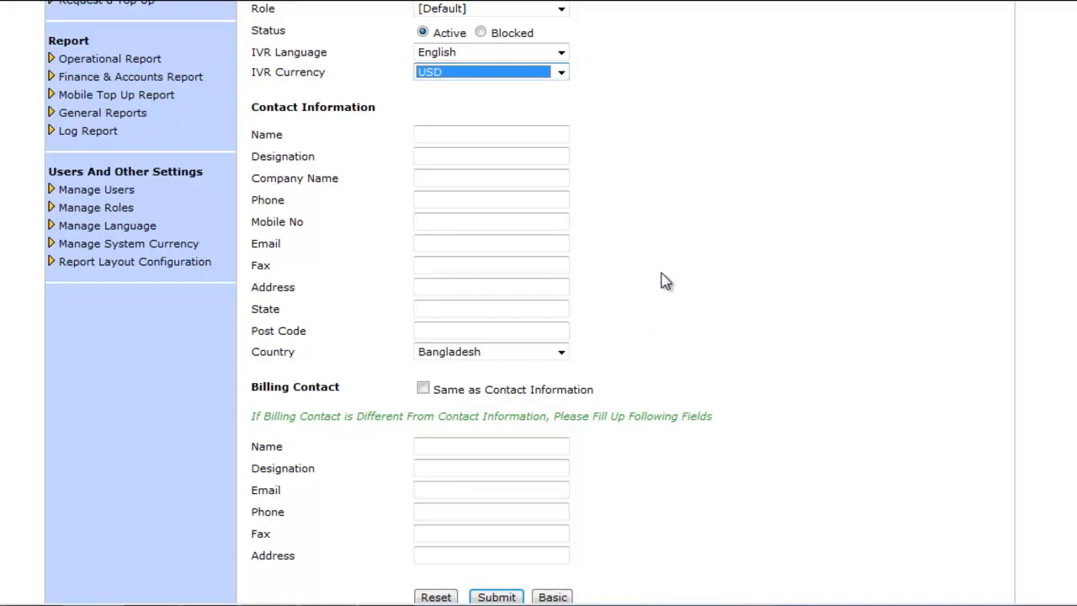
{"action": "scroll", "coordinate": [664, 281], "scroll_direction": "down", "scroll_amount": 1}
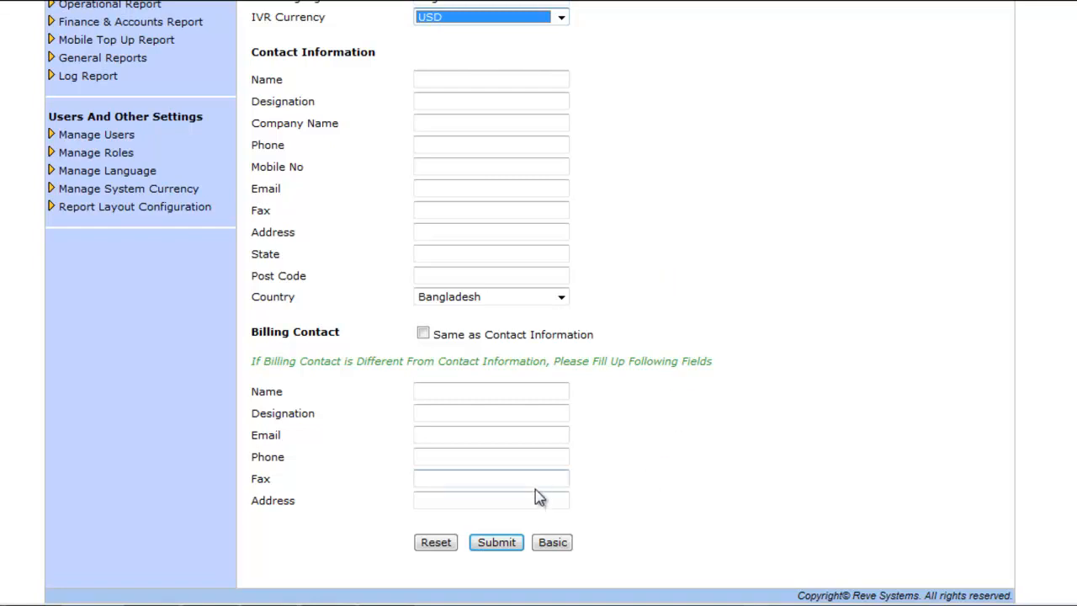
{"action": "left_click", "coordinate": [502, 546]}
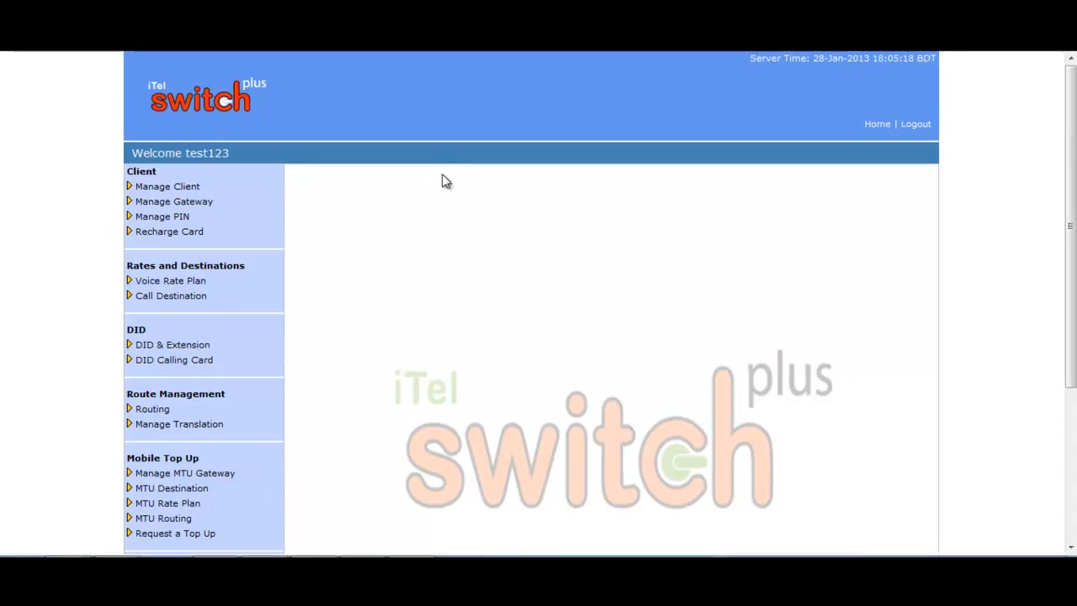
Expand Manage Client in the sidebar to reveal Add, Search and Recharge
{"action": "left_click", "coordinate": [187, 187]}
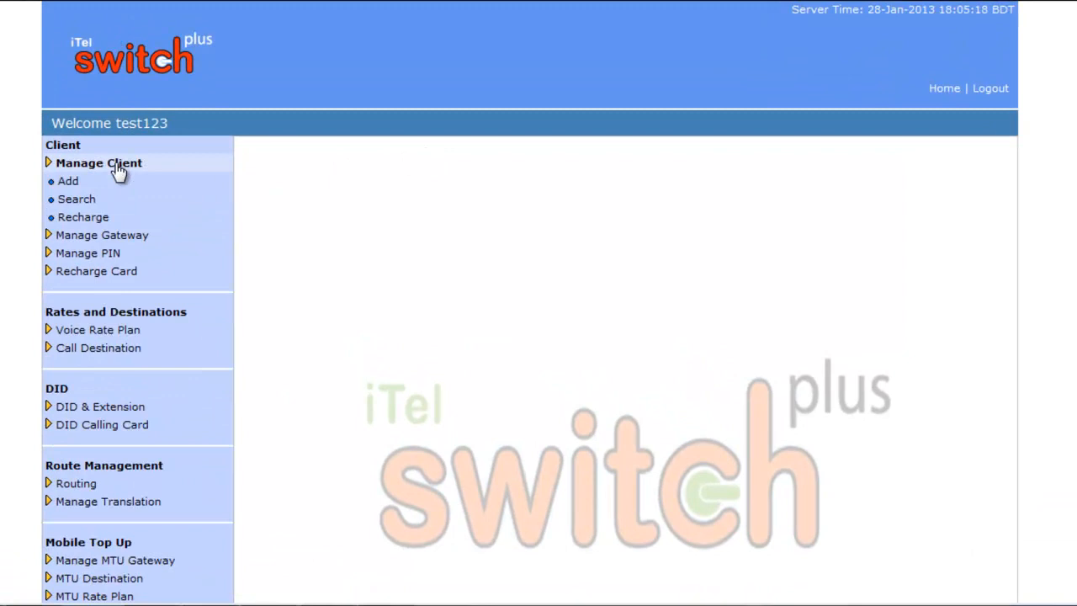
Start a new client with ID monsoor and enter and confirm its password
{"action": "left_click", "coordinate": [82, 183]}
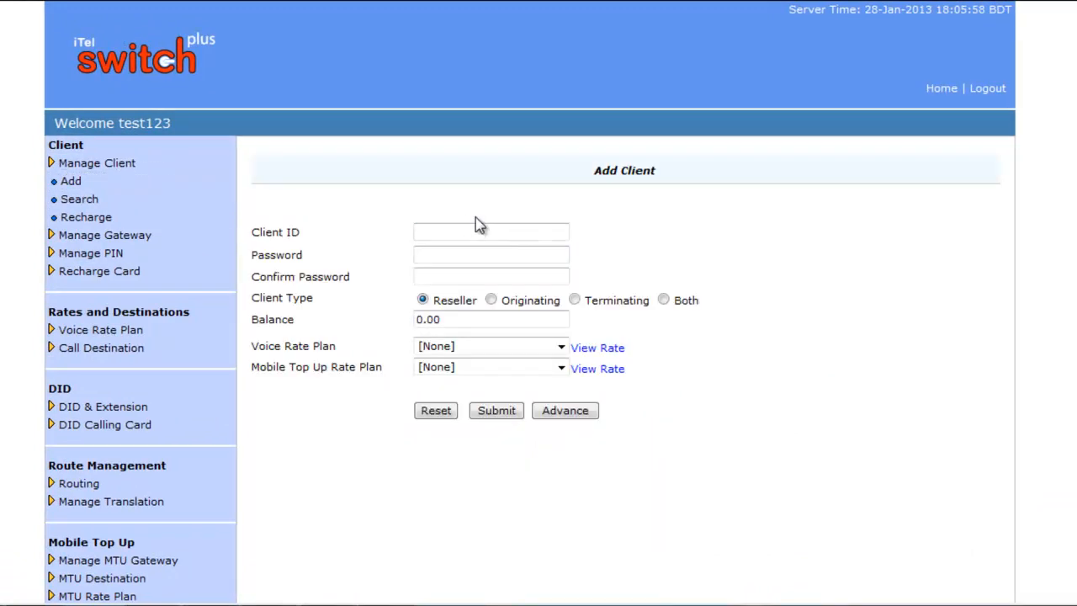
{"action": "left_click", "coordinate": [455, 230]}
{"action": "type", "text": "monsoor"}
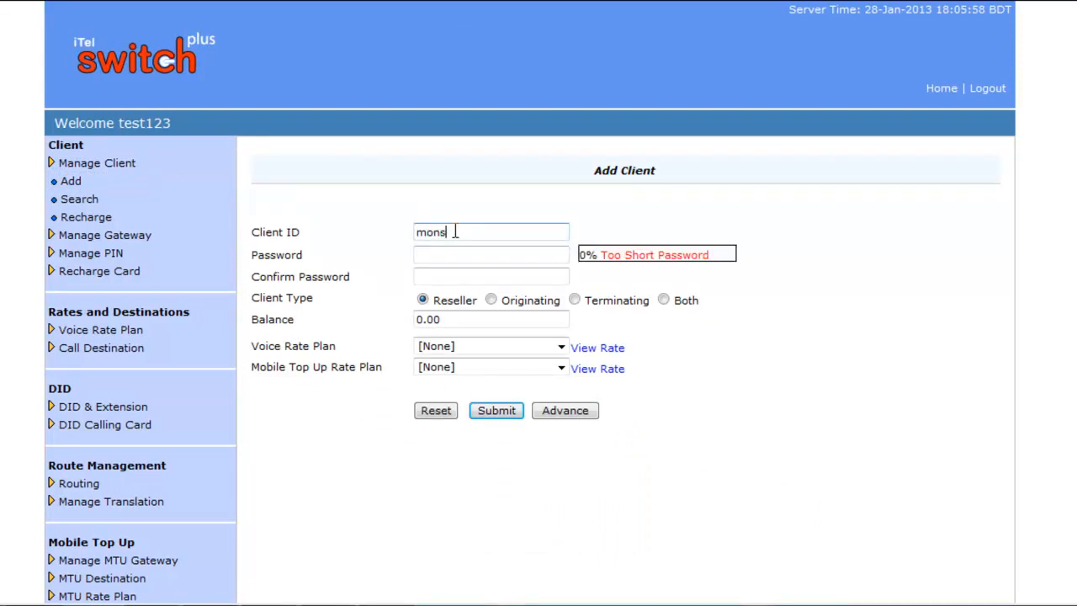
{"action": "left_click", "coordinate": [432, 255]}
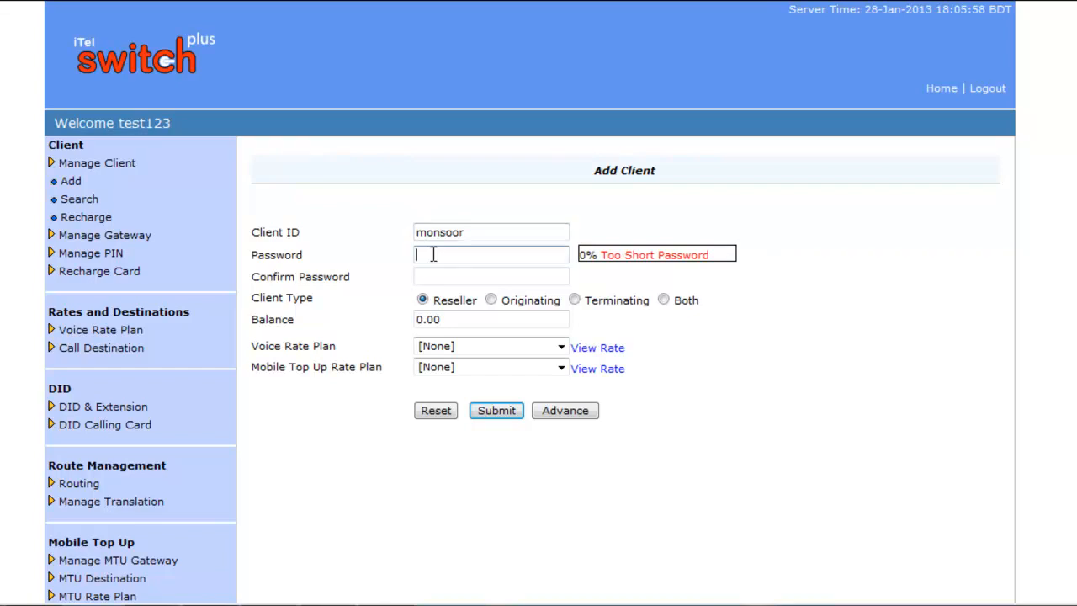
{"action": "type", "text": "123"}
{"action": "left_click", "coordinate": [443, 276]}
{"action": "type", "text": "123"}
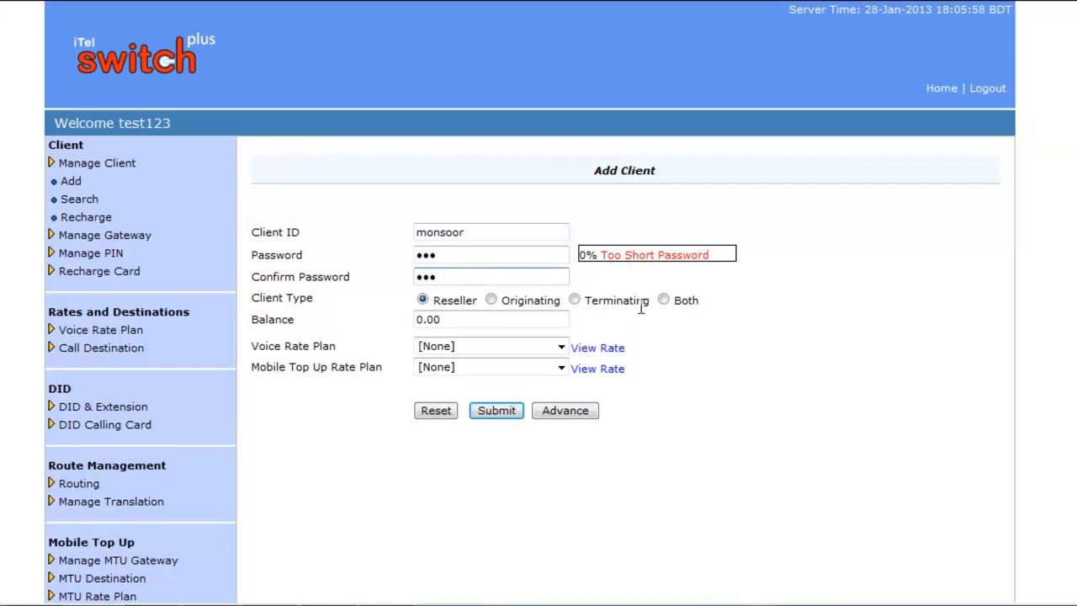
Make monsoor a Both-type client and change its balance from 0.00 to 100
{"action": "left_click", "coordinate": [665, 300]}
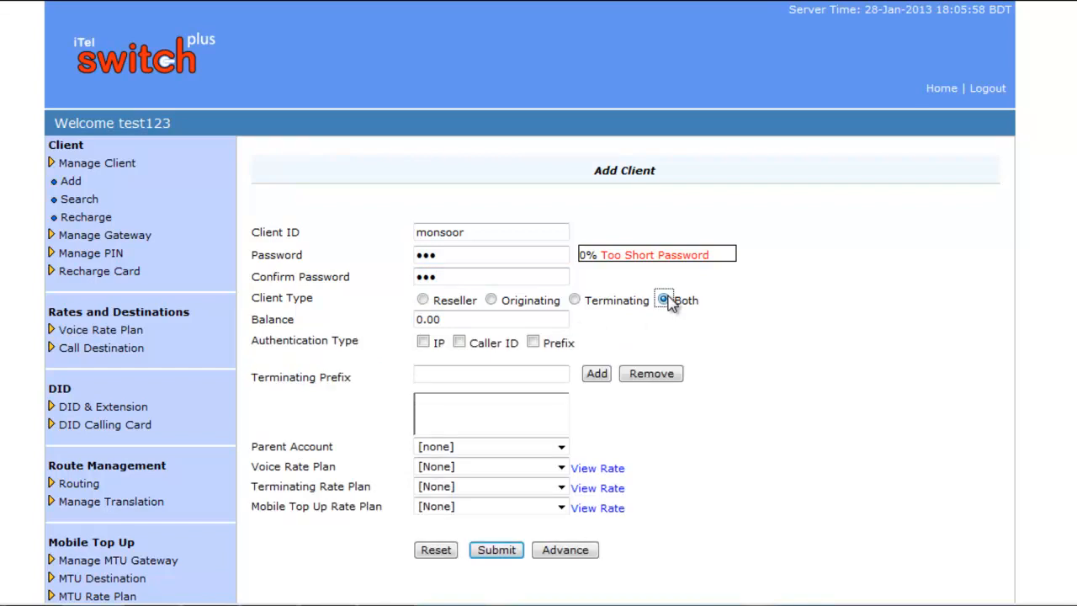
{"action": "left_click", "coordinate": [478, 320]}
{"action": "key", "text": "BackSpace"}
{"action": "key", "text": "BackSpace"}
{"action": "key", "text": "BackSpace"}
{"action": "key", "text": "BackSpace"}
{"action": "type", "text": "100"}
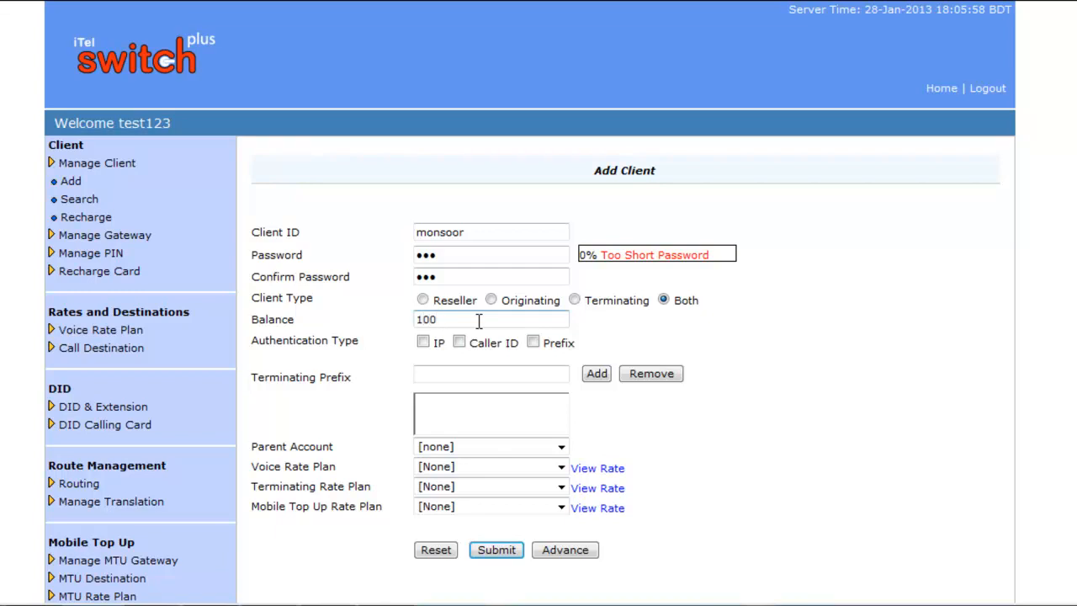
Turn on IP authentication and add IP 23.56.78.90:5060 to monsoor's IP list
{"action": "left_click", "coordinate": [424, 344]}
{"action": "left_click", "coordinate": [441, 369]}
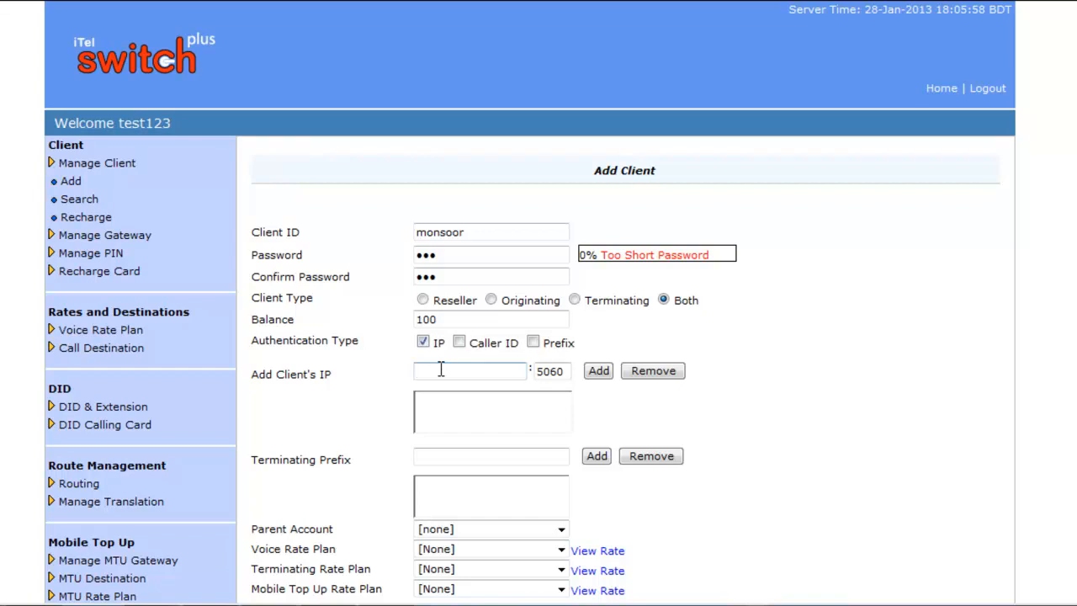
{"action": "type", "text": "23.56.78.90"}
{"action": "left_click", "coordinate": [604, 373]}
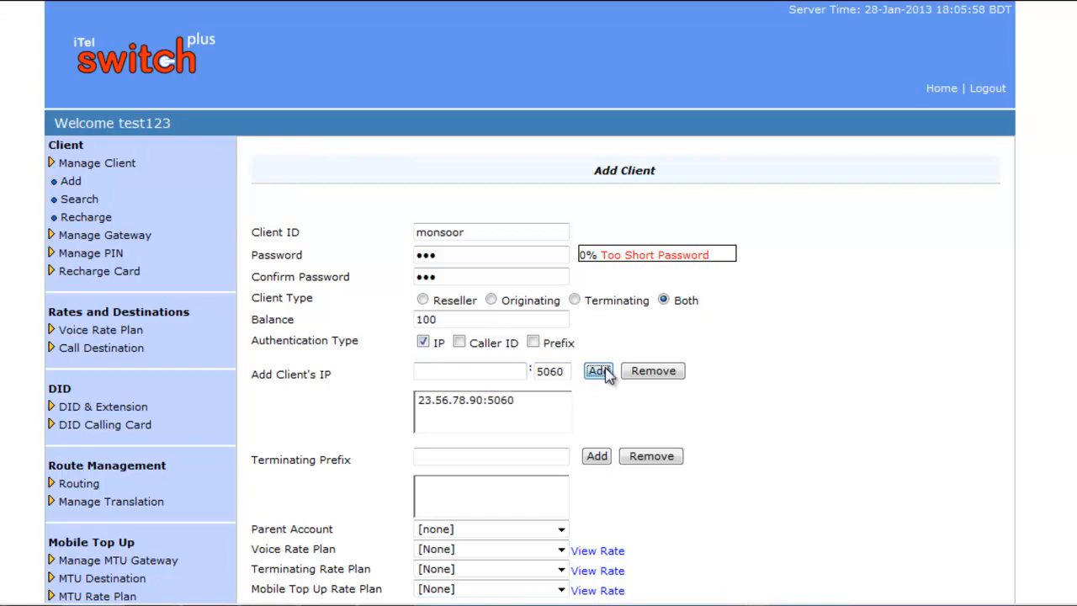
{"action": "left_click", "coordinate": [450, 456]}
{"action": "left_click", "coordinate": [450, 456]}
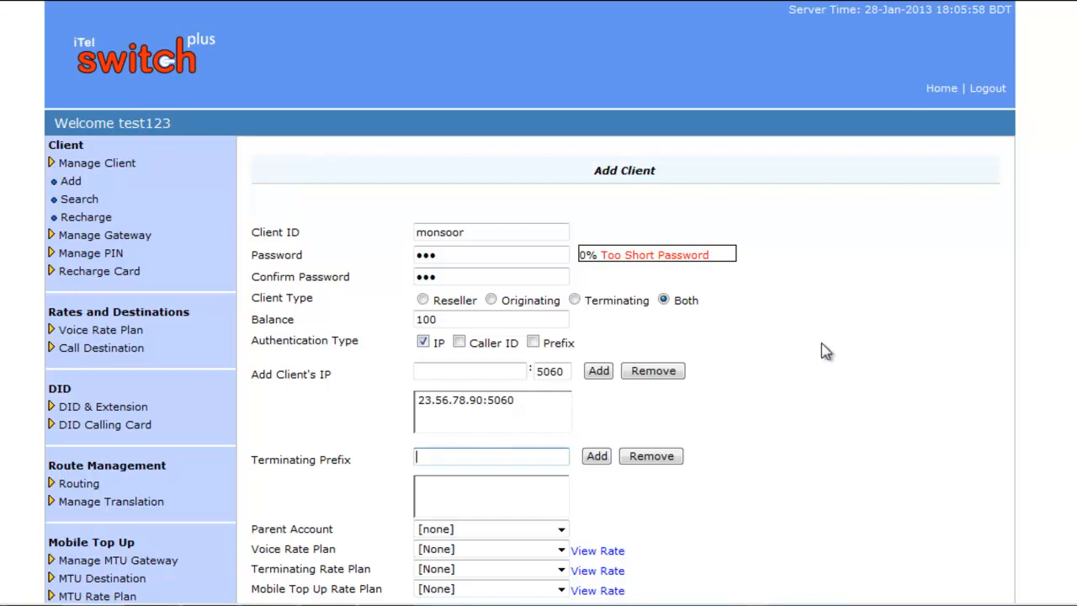
Choose Test rate Plan as voice rate plan and test rate increase as terminating rate plan
{"action": "scroll", "coordinate": [816, 370], "scroll_direction": "down", "scroll_amount": 1}
{"action": "scroll", "coordinate": [804, 354], "scroll_direction": "down", "scroll_amount": 1}
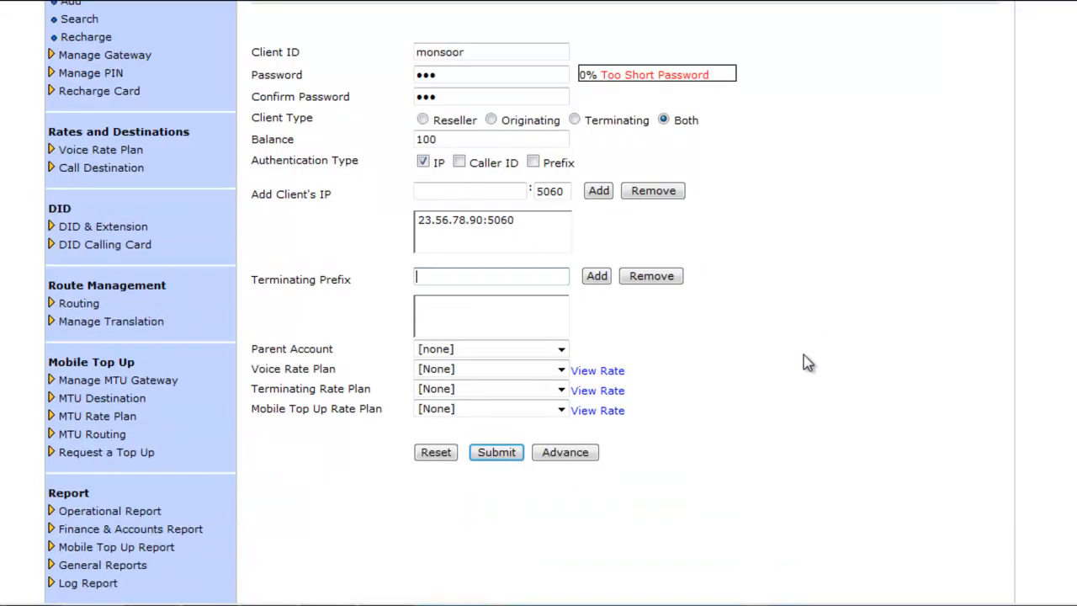
{"action": "left_click", "coordinate": [560, 371]}
{"action": "left_click", "coordinate": [484, 421]}
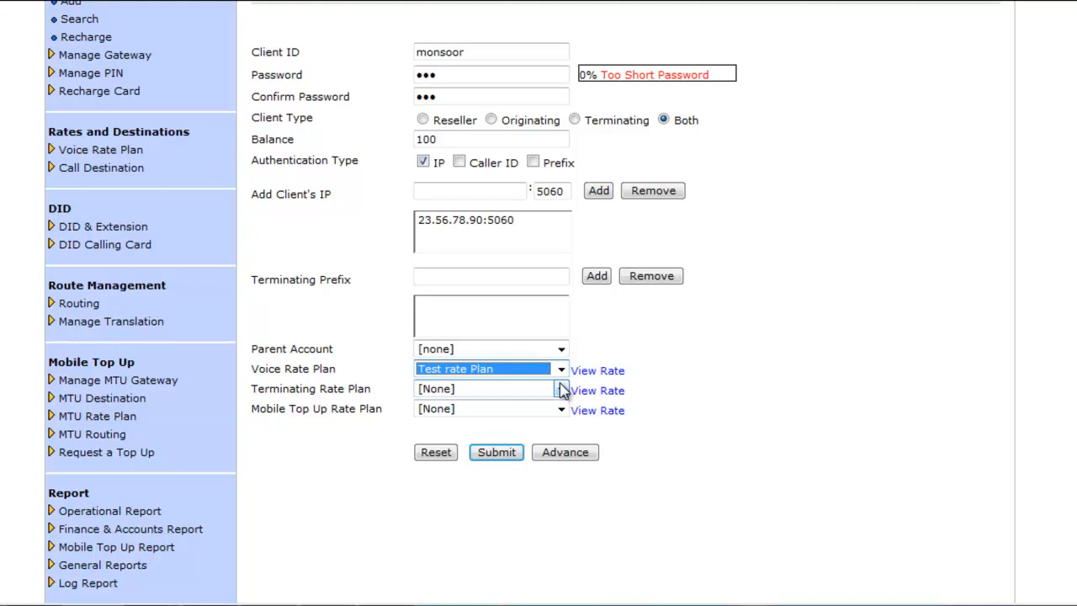
{"action": "left_click", "coordinate": [562, 390]}
{"action": "left_click", "coordinate": [470, 435]}
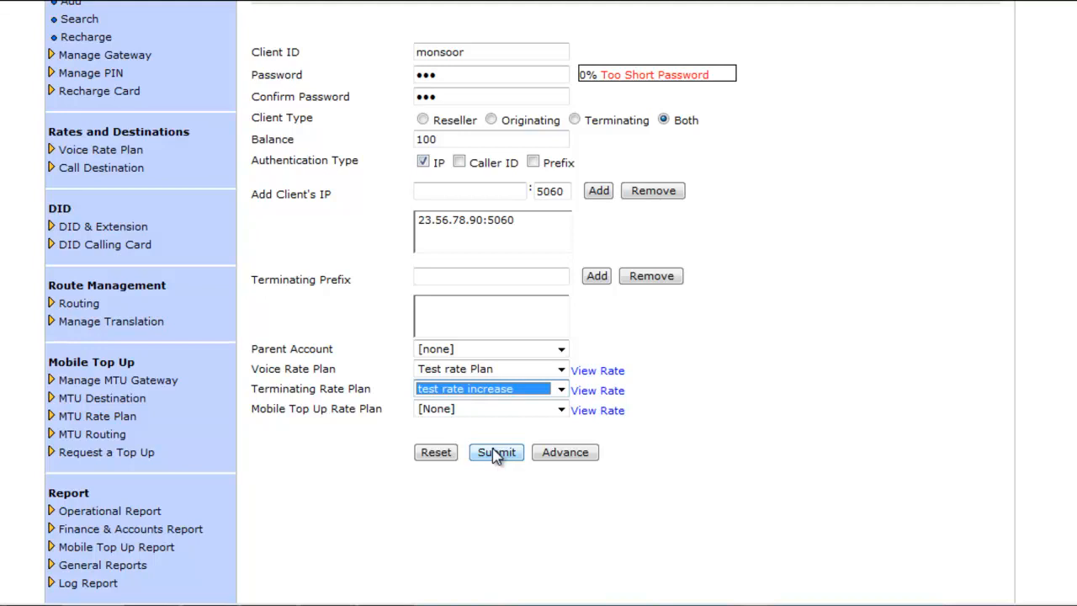
Review monsoor's advanced account settings, including maximum allowed calls, then submit the client
{"action": "left_click", "coordinate": [561, 455]}
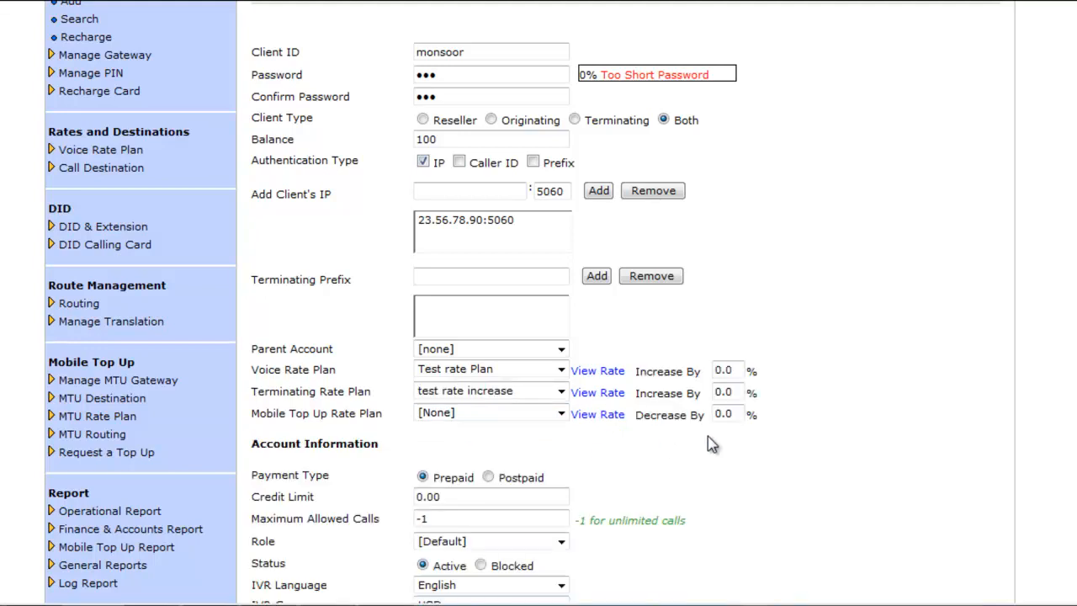
{"action": "scroll", "coordinate": [707, 437], "scroll_direction": "down", "scroll_amount": 2}
{"action": "scroll", "coordinate": [739, 395], "scroll_direction": "down", "scroll_amount": 1}
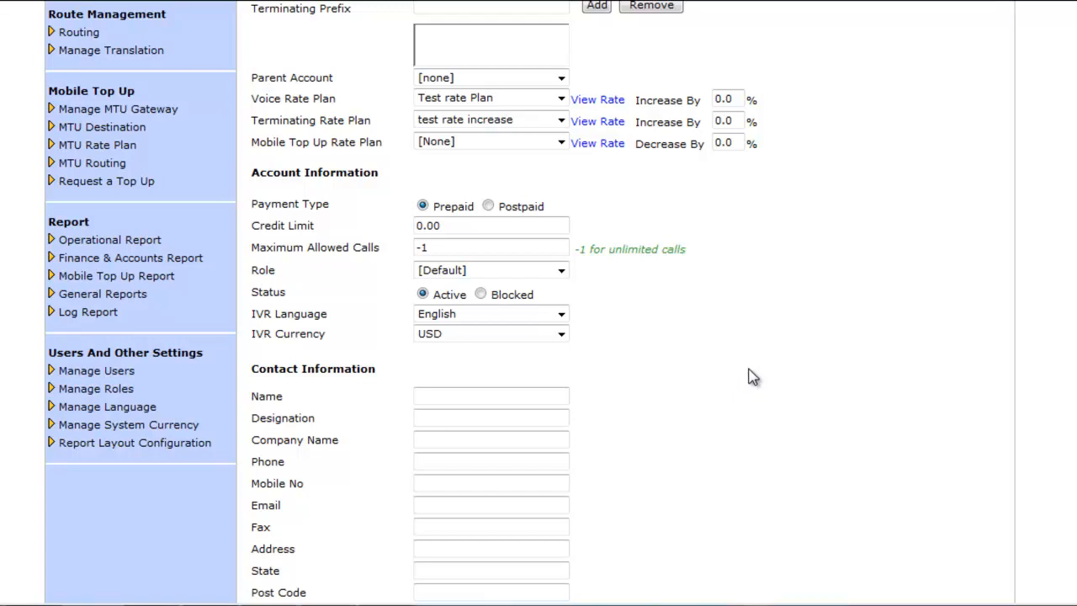
{"action": "left_click", "coordinate": [553, 242]}
{"action": "scroll", "coordinate": [608, 325], "scroll_direction": "down", "scroll_amount": 5}
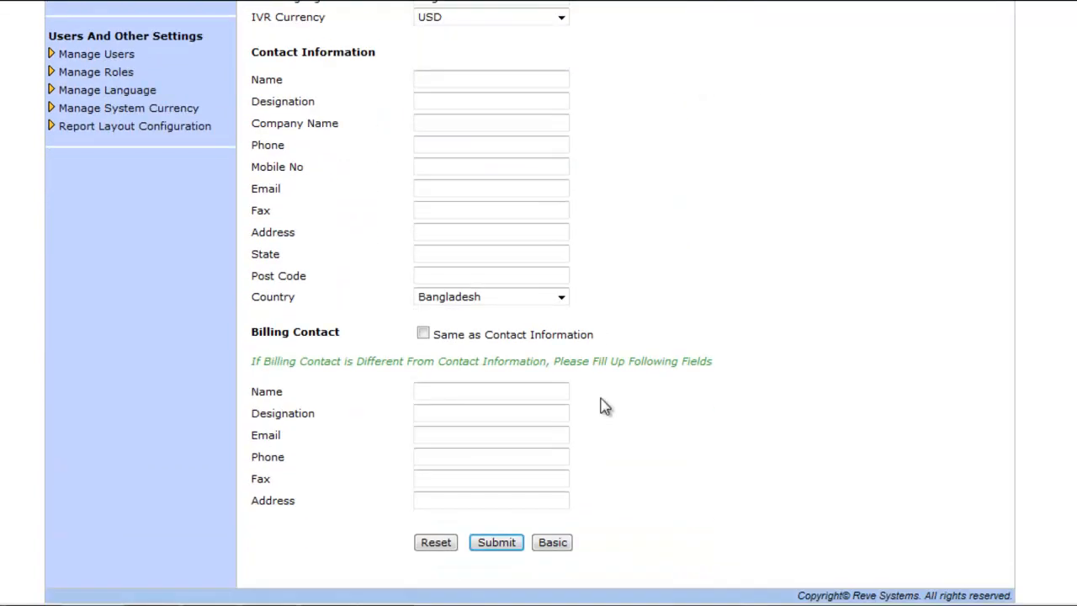
{"action": "left_click", "coordinate": [498, 546]}
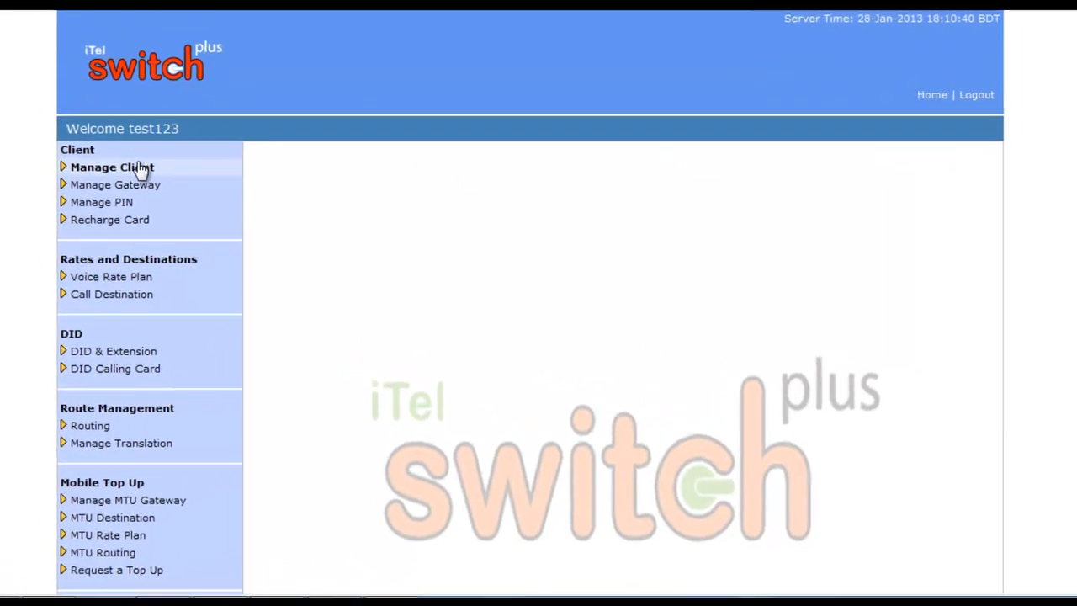
Open the Search Client page under Manage Client
{"action": "left_click", "coordinate": [124, 165]}
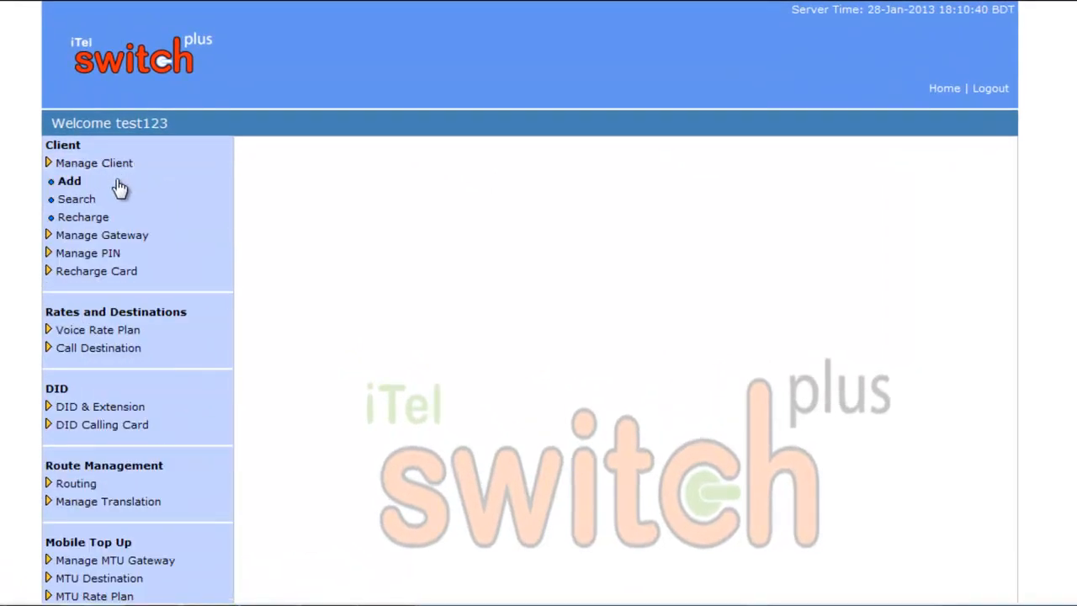
{"action": "left_click", "coordinate": [89, 201]}
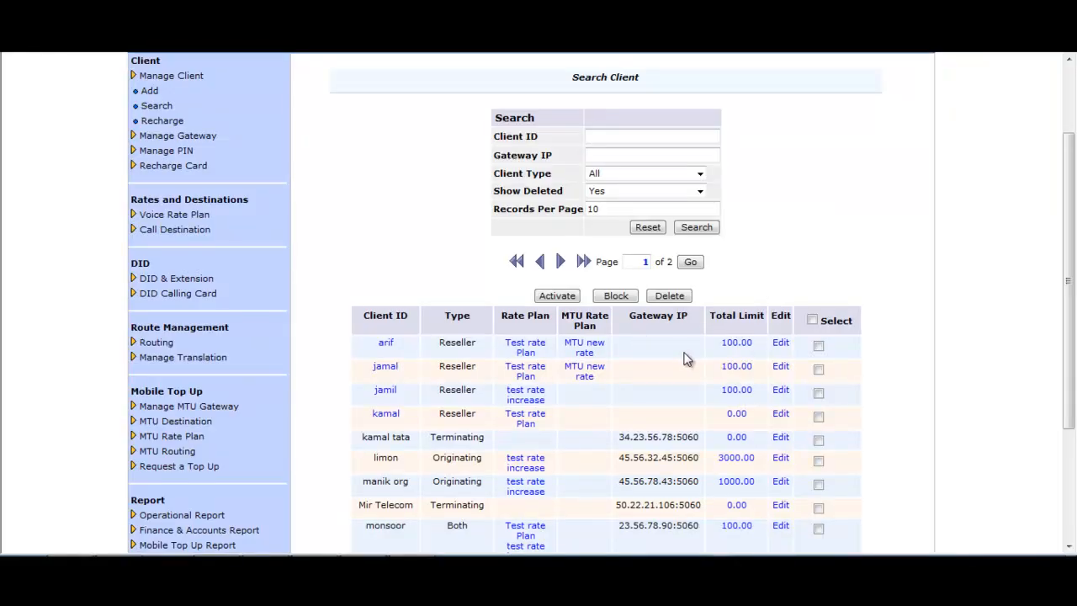
{"action": "scroll", "coordinate": [673, 294], "scroll_direction": "down", "scroll_amount": 2}
{"action": "scroll", "coordinate": [657, 210], "scroll_direction": "up", "scroll_amount": 2}
Filter by Client Type Reseller with Show Deleted left at Yes and run the search
{"action": "left_click", "coordinate": [636, 153]}
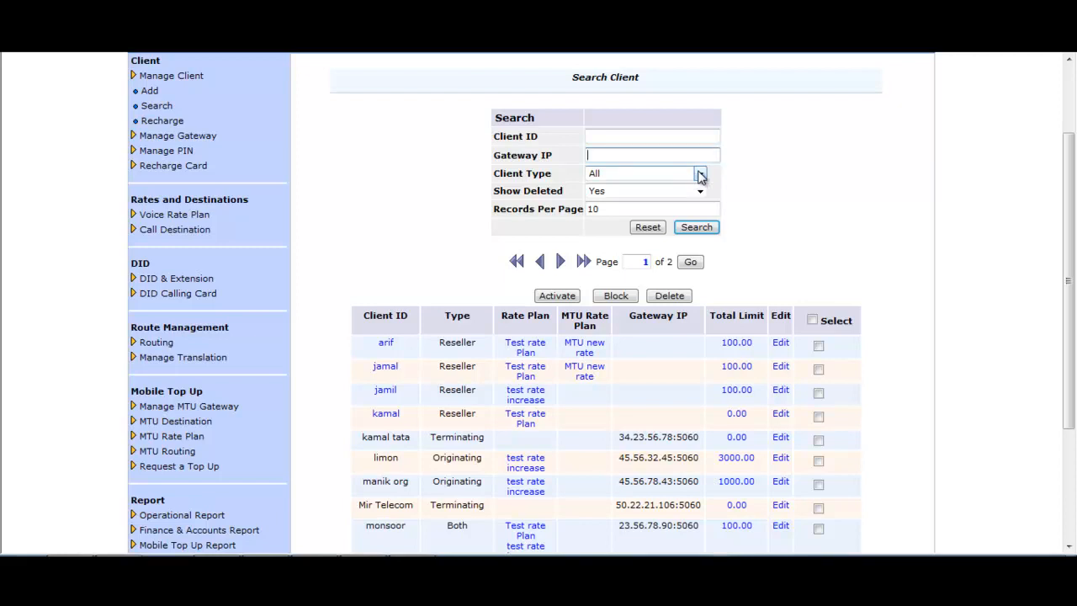
{"action": "left_click", "coordinate": [700, 174]}
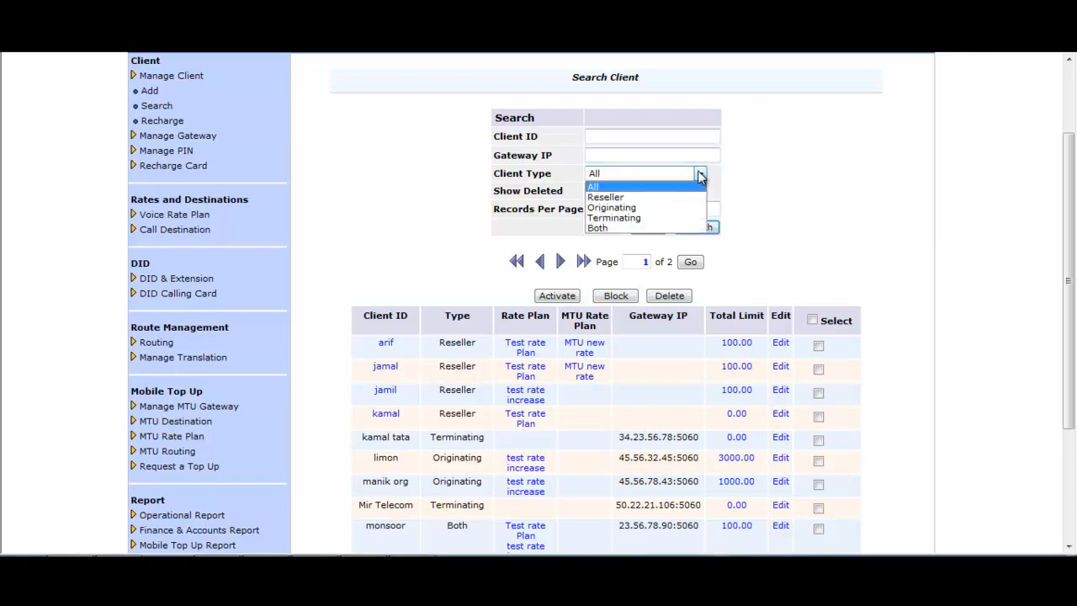
{"action": "left_click", "coordinate": [604, 199]}
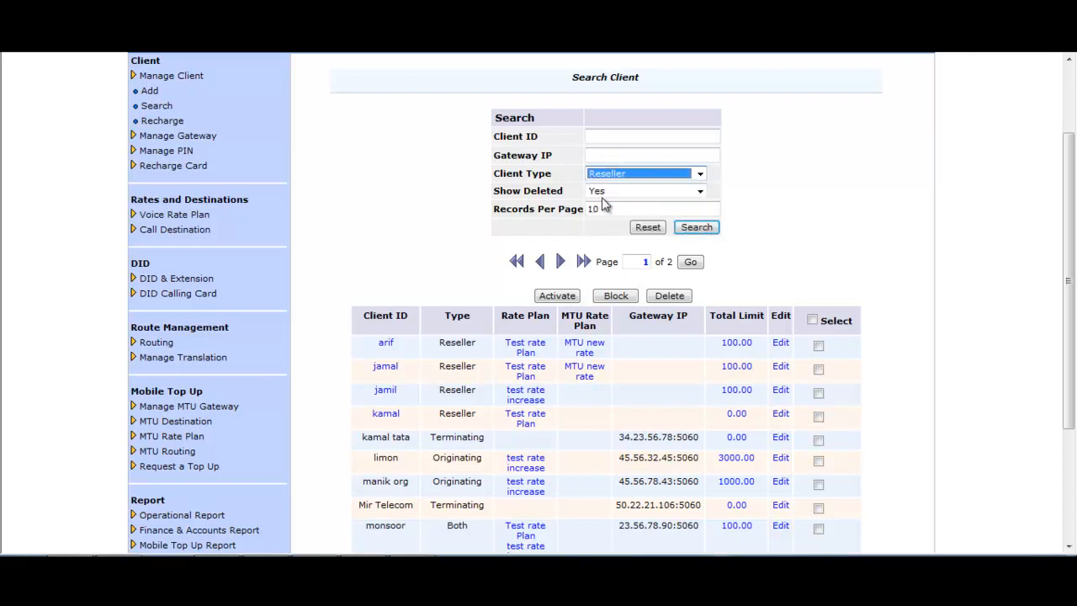
{"action": "left_click", "coordinate": [701, 193]}
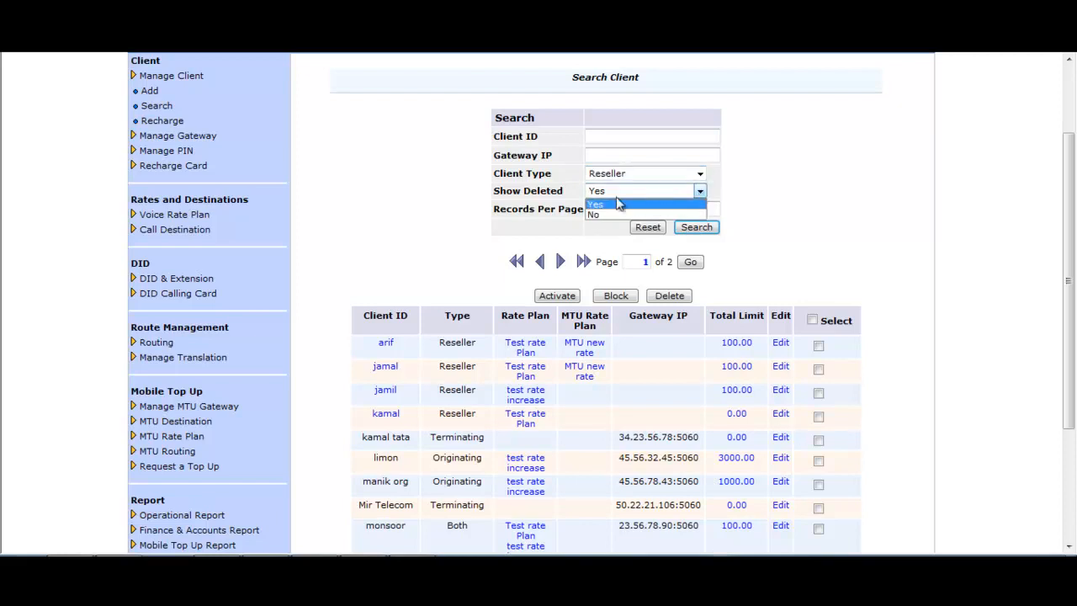
{"action": "left_click", "coordinate": [603, 214]}
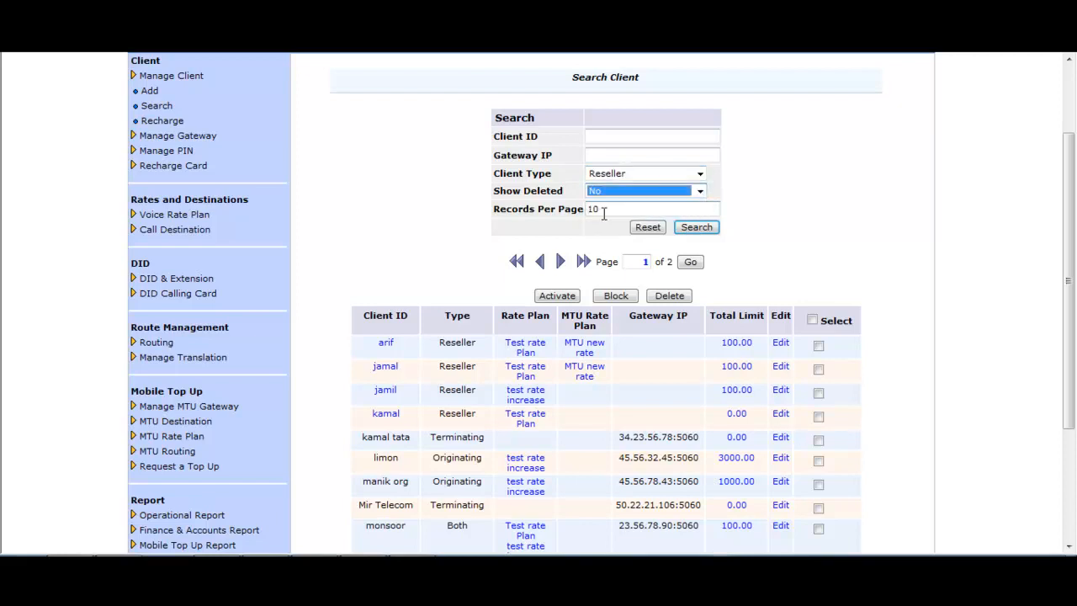
{"action": "left_click", "coordinate": [699, 192]}
{"action": "left_click", "coordinate": [627, 204]}
{"action": "left_click", "coordinate": [652, 209]}
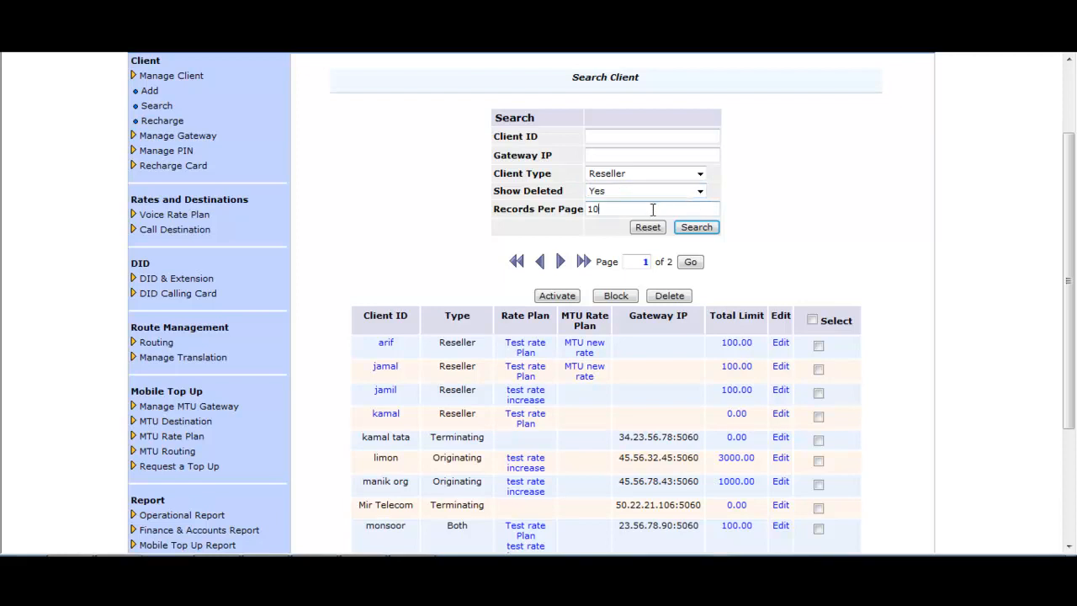
{"action": "left_click", "coordinate": [705, 232]}
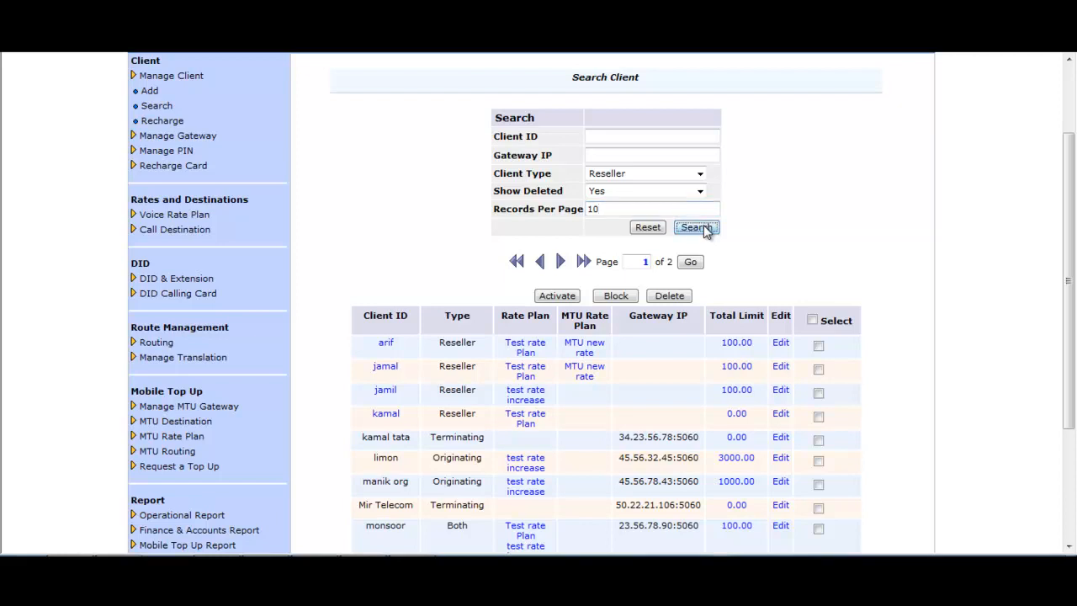
{"action": "scroll", "coordinate": [879, 225], "scroll_direction": "down", "scroll_amount": 3}
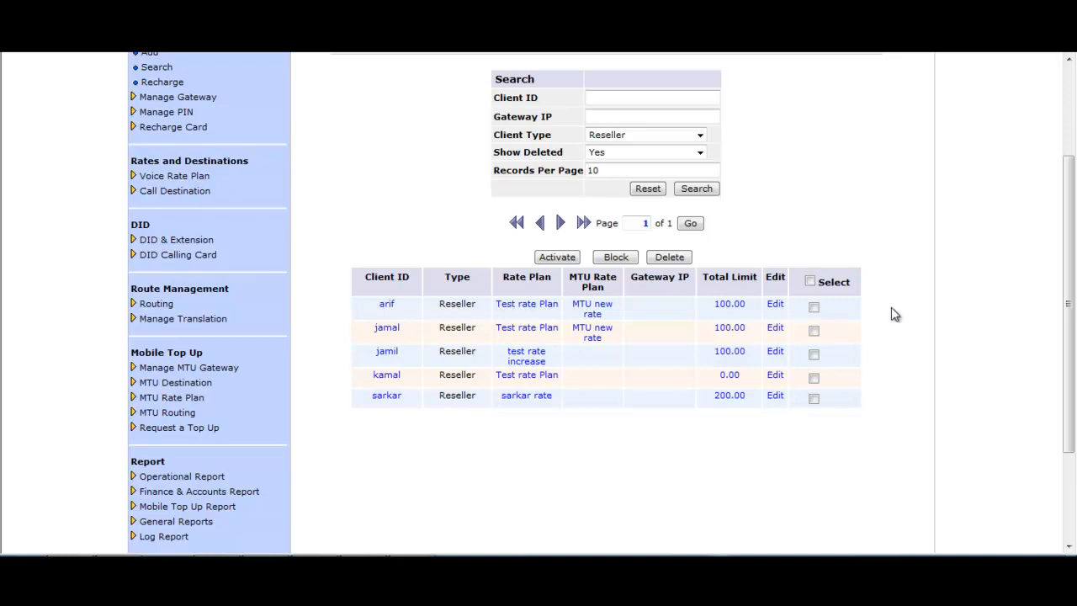
Open the second reseller's record for editing, keeping its current voice and mobile top-up rate plans
{"action": "left_click", "coordinate": [774, 328]}
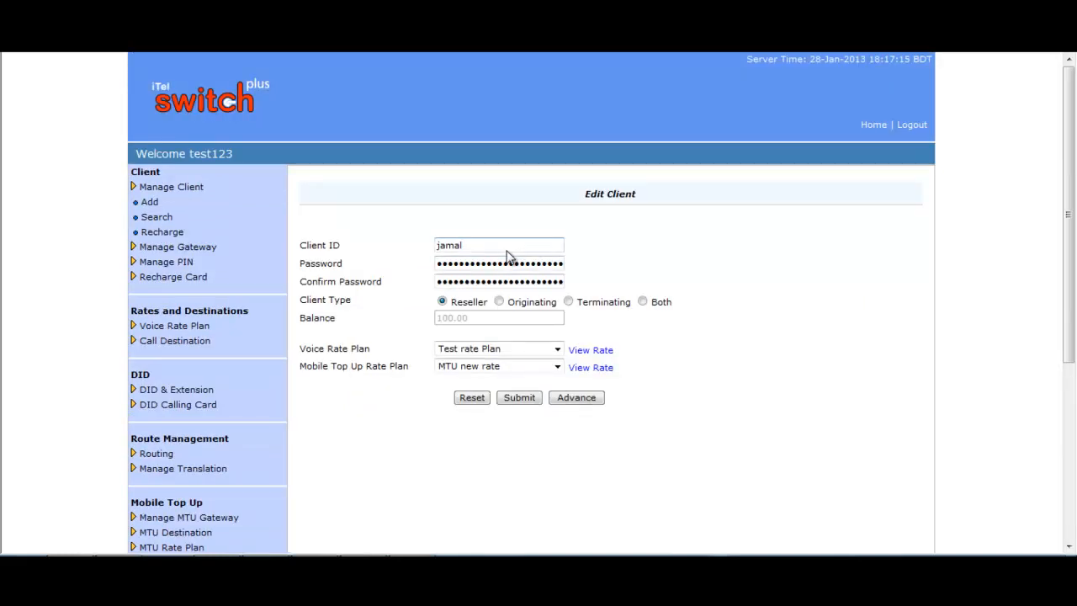
{"action": "left_click", "coordinate": [494, 245]}
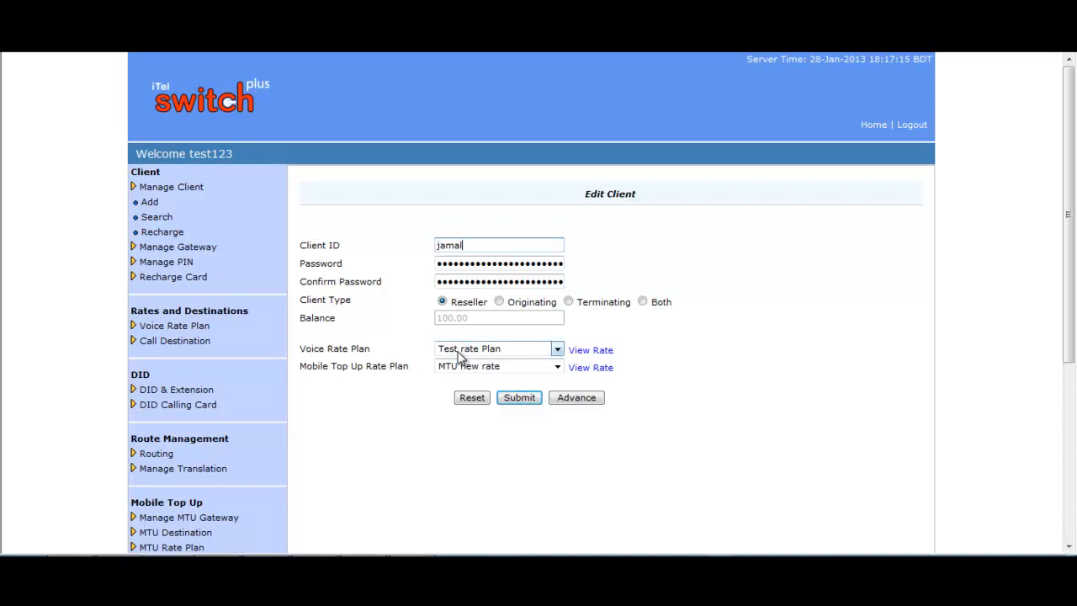
{"action": "left_click", "coordinate": [556, 350]}
{"action": "left_click", "coordinate": [556, 352]}
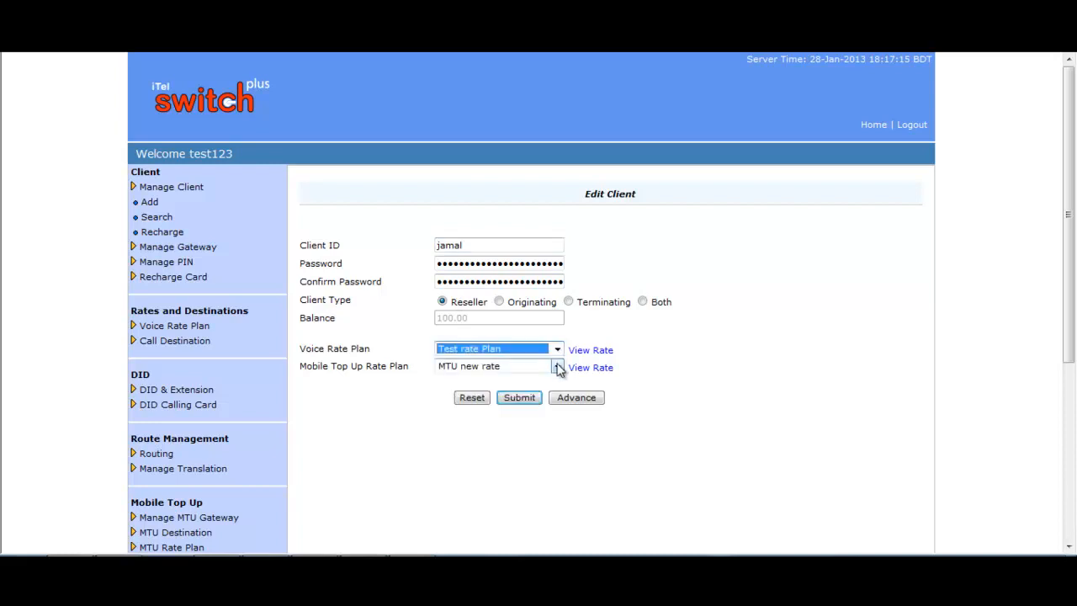
{"action": "left_click", "coordinate": [557, 367]}
{"action": "left_click", "coordinate": [557, 368]}
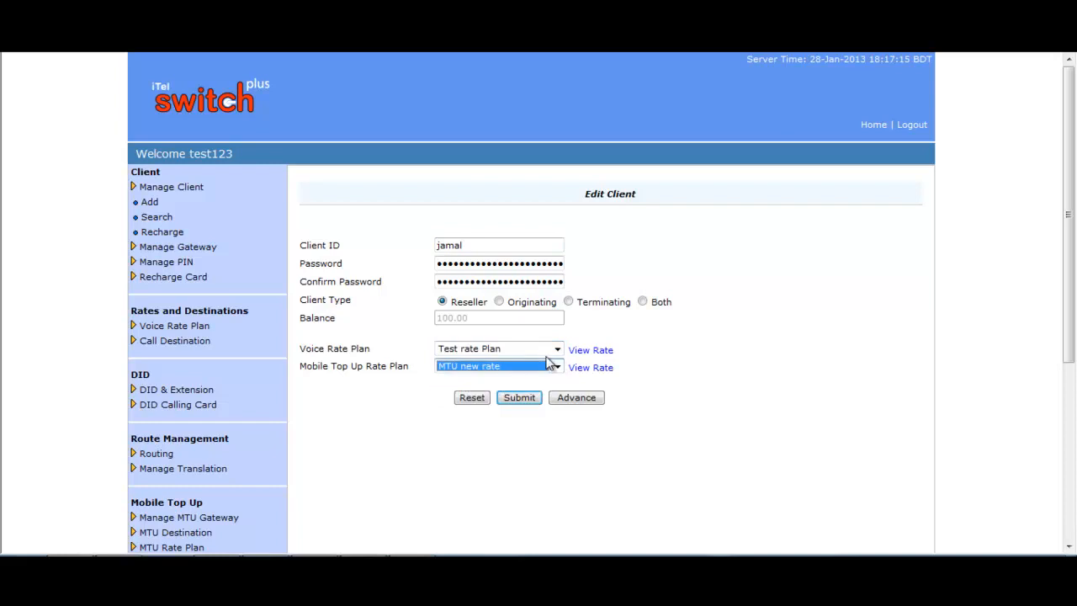
Expand the advanced settings and submit the edited reseller record
{"action": "left_click", "coordinate": [576, 397]}
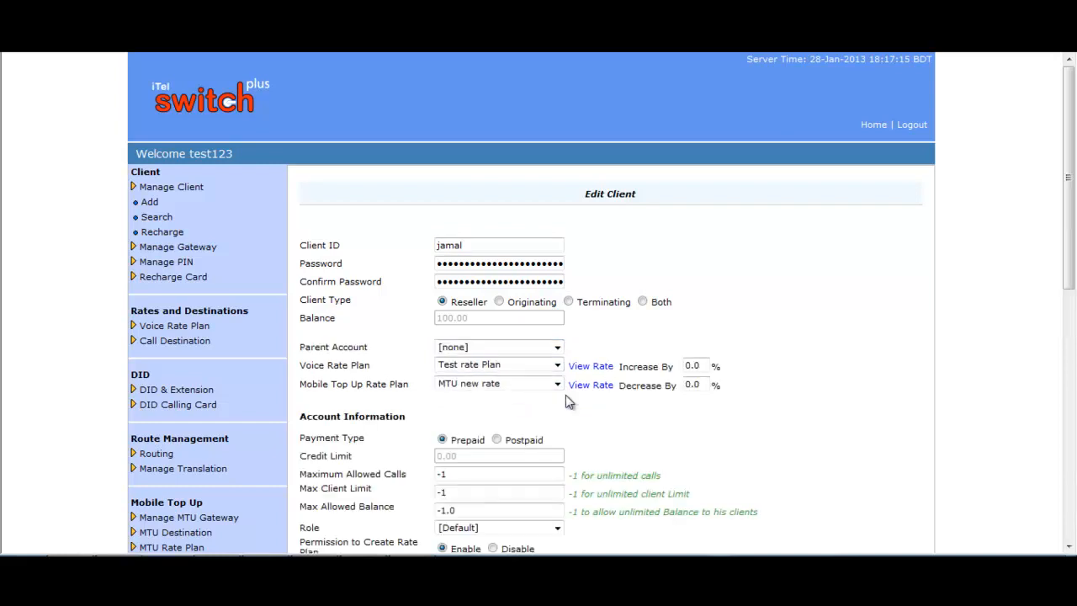
{"action": "scroll", "coordinate": [767, 365], "scroll_direction": "down", "scroll_amount": 3}
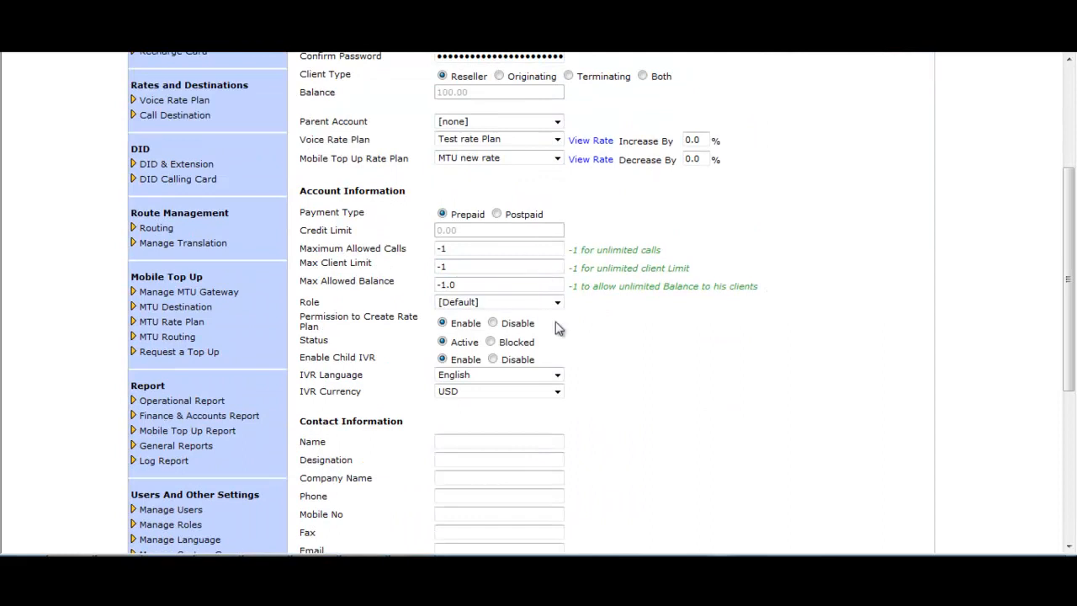
{"action": "scroll", "coordinate": [594, 343], "scroll_direction": "down", "scroll_amount": 2}
{"action": "scroll", "coordinate": [594, 343], "scroll_direction": "down", "scroll_amount": 3}
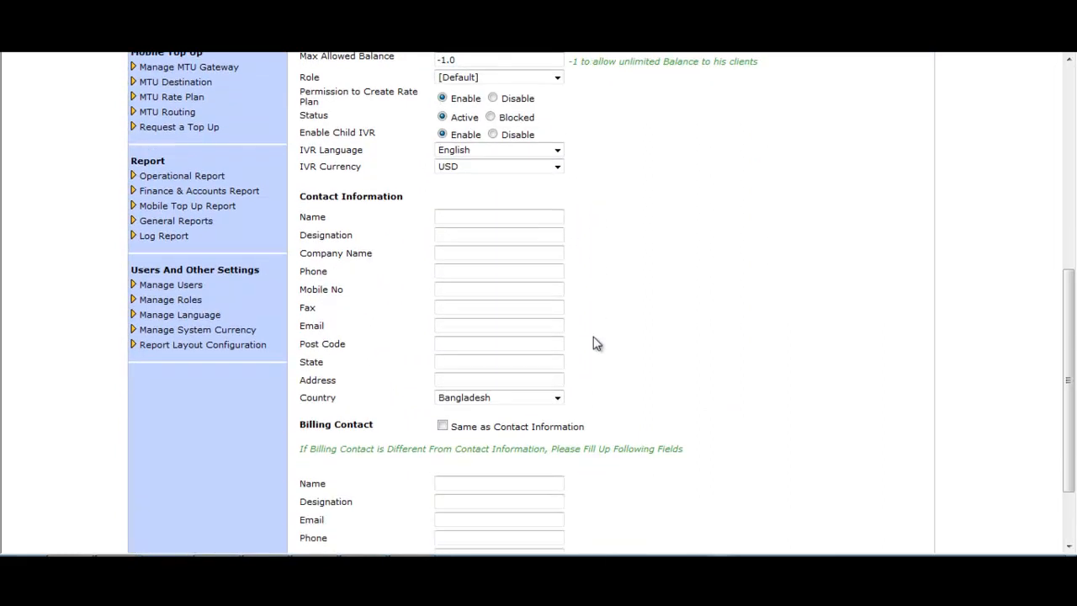
{"action": "left_click", "coordinate": [516, 528]}
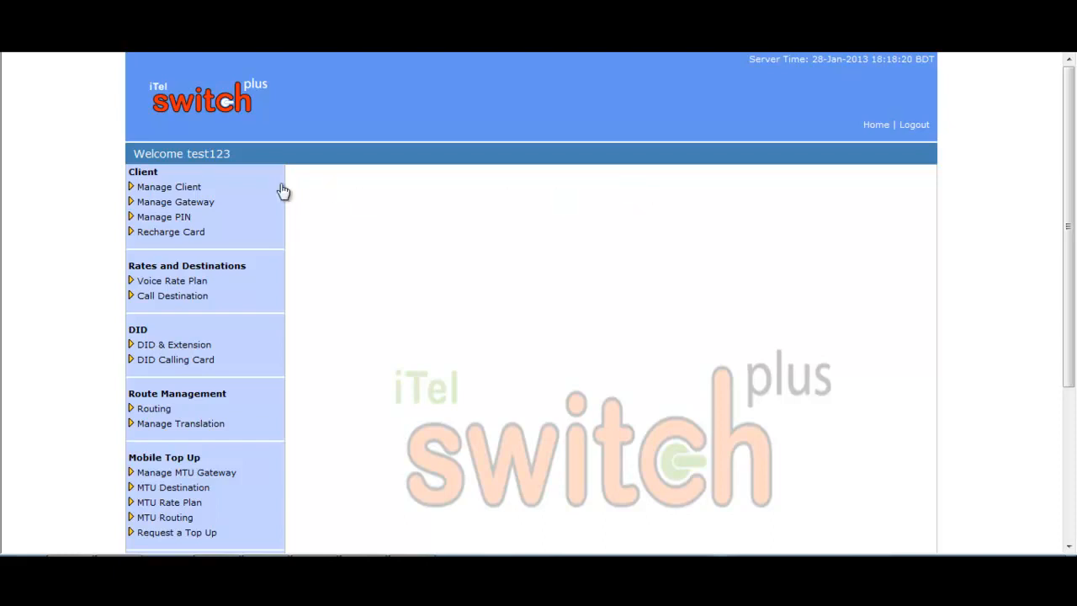
Go to Manage Client > Recharge and search for the reseller by its client ID
{"action": "left_click", "coordinate": [201, 188]}
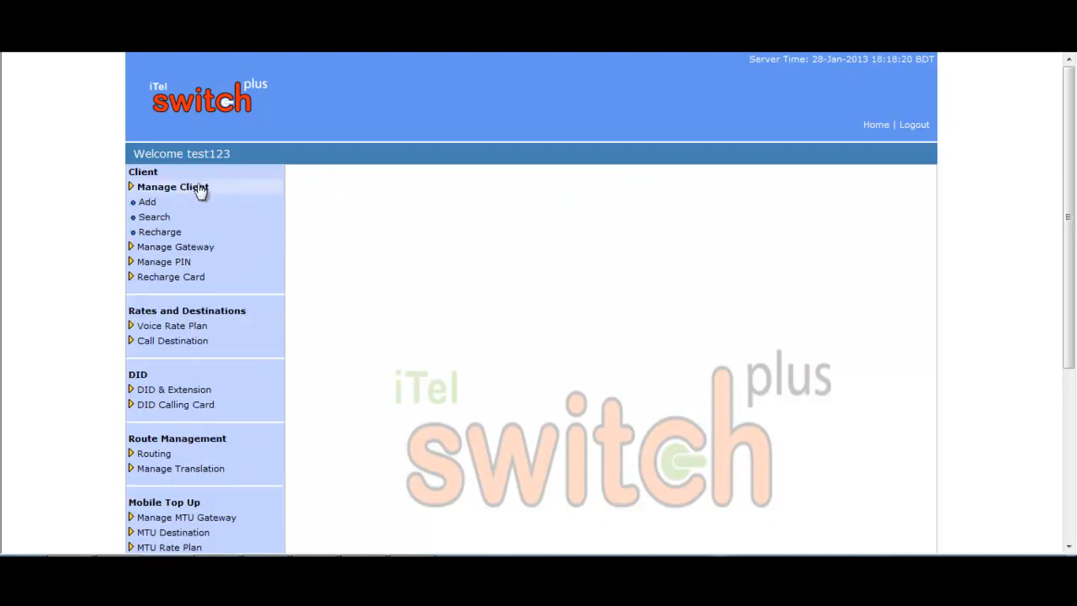
{"action": "left_click", "coordinate": [164, 237]}
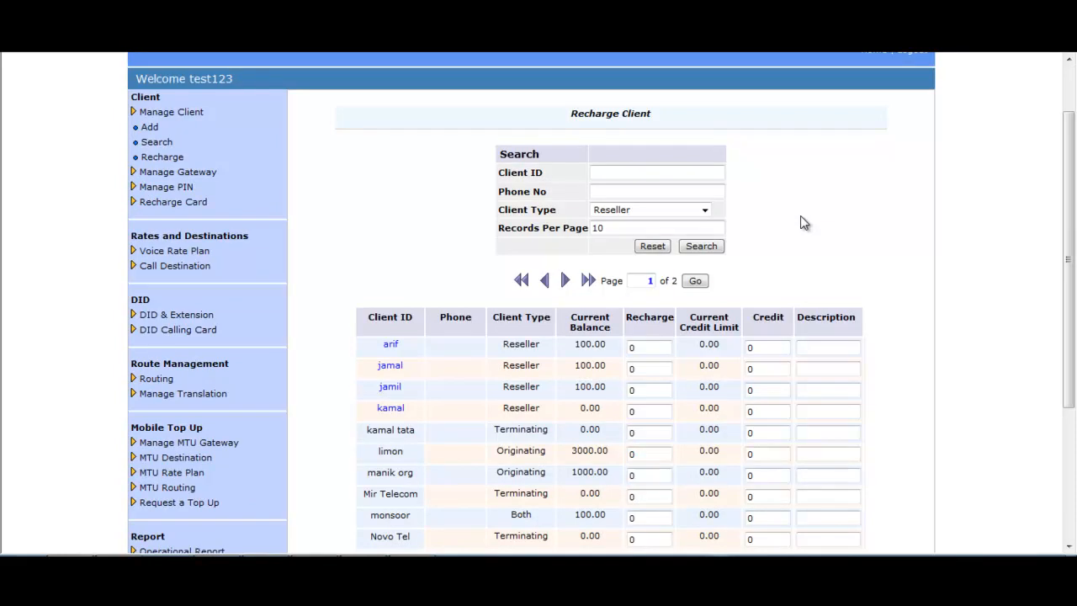
{"action": "left_click", "coordinate": [605, 172]}
{"action": "type", "text": "jamil"}
{"action": "left_click", "coordinate": [700, 247]}
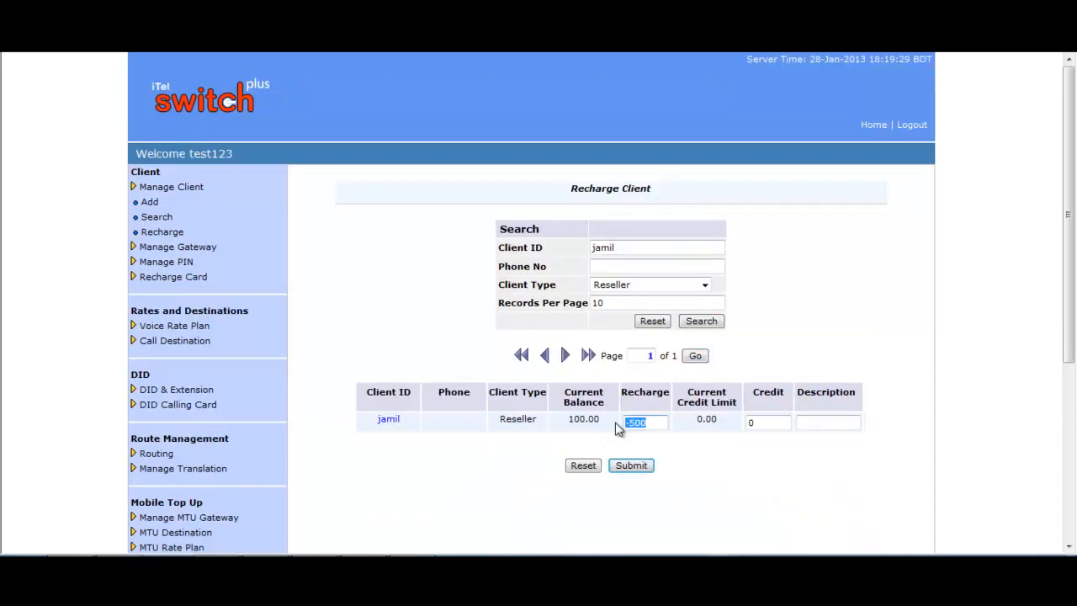
Recharge the account by 1000 with description 'bank received', and confirm the summary
{"action": "type", "text": "1000"}
{"action": "left_click", "coordinate": [813, 422]}
{"action": "type", "text": "bank received"}
{"action": "left_click", "coordinate": [632, 465]}
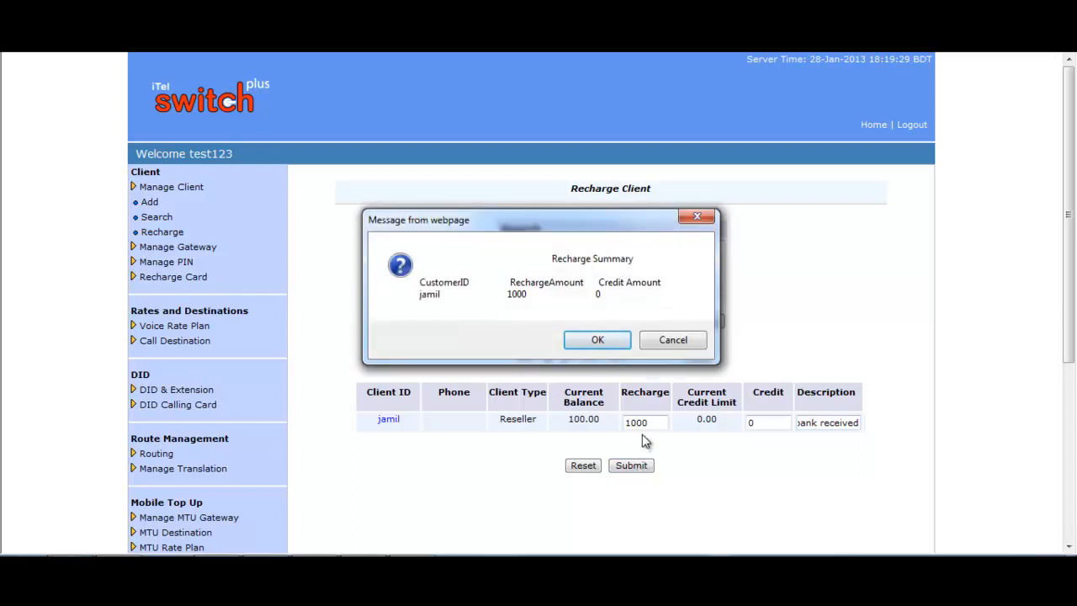
{"action": "left_click", "coordinate": [600, 339]}
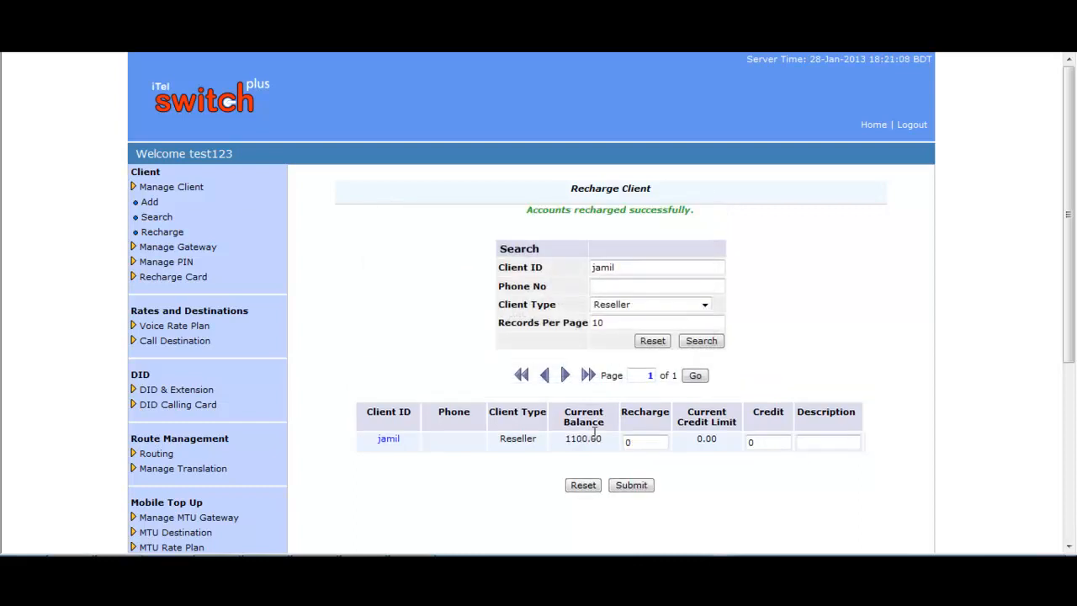